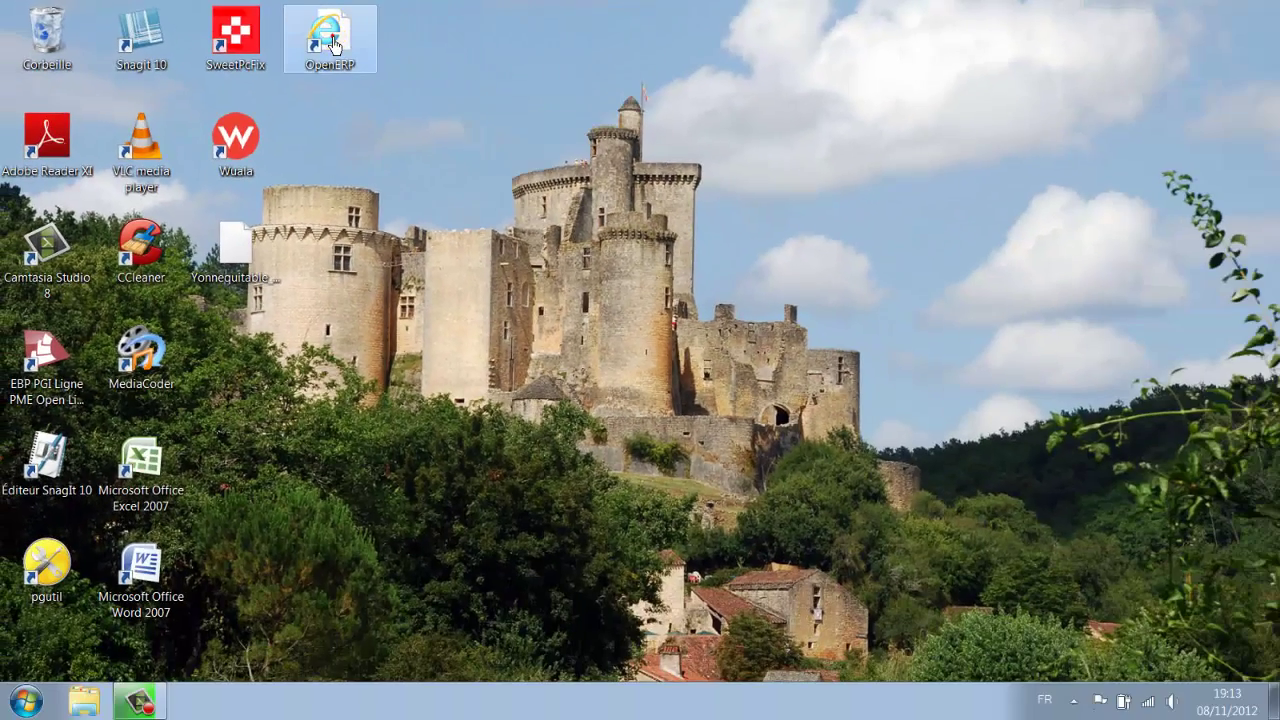
# Step: Open OpenERP in a maximized browser window and log in to the yonnequitable database as admin with the account password
pyautogui.doubleClick(333, 45)
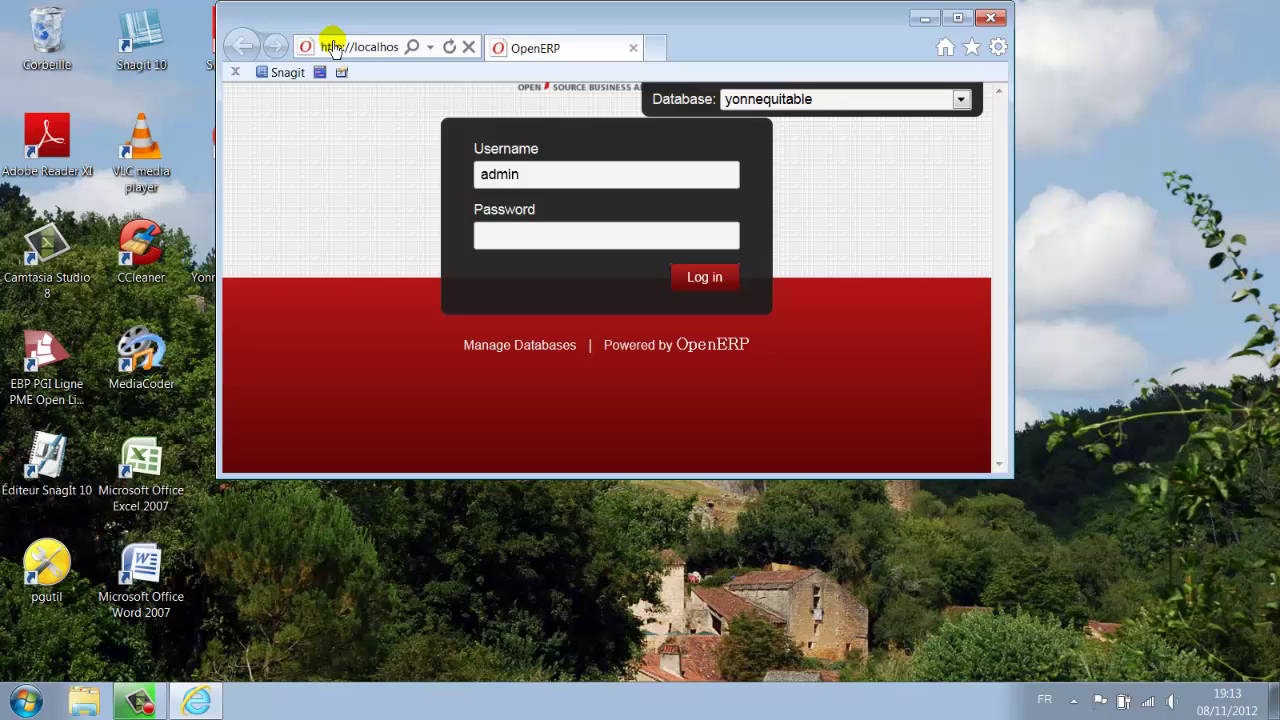
pyautogui.click(960, 22)
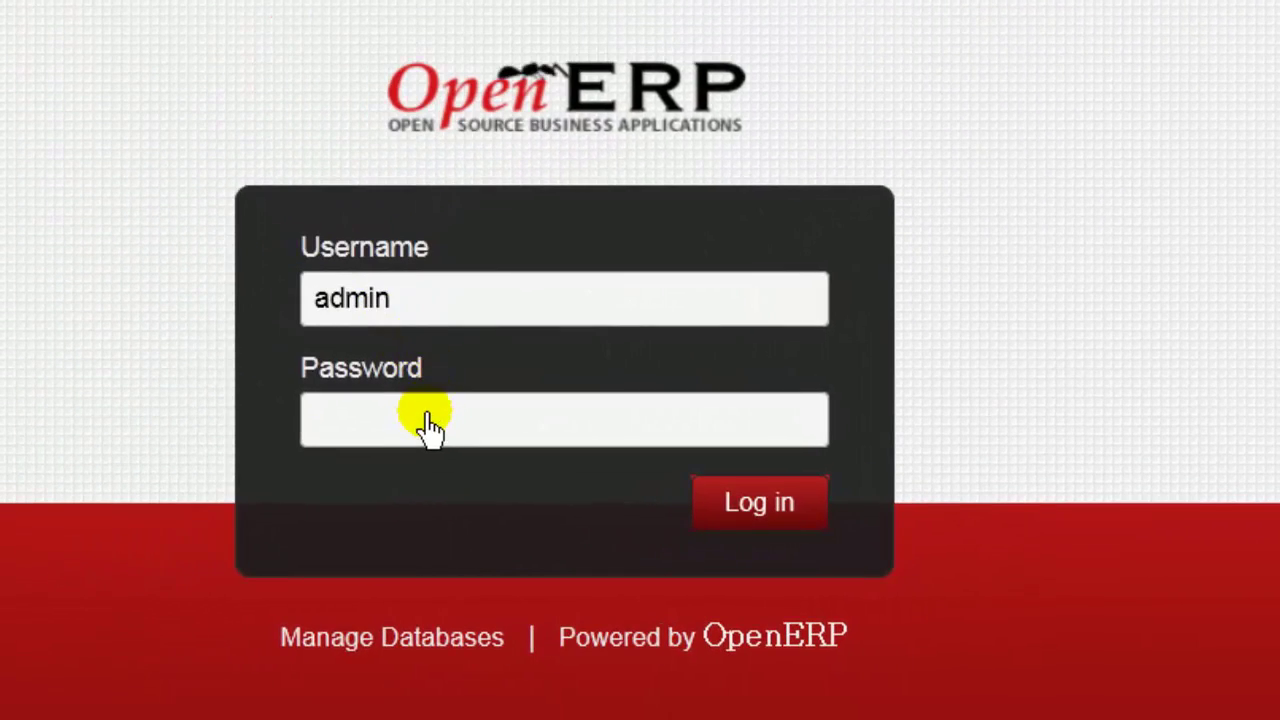
pyautogui.click(424, 424)
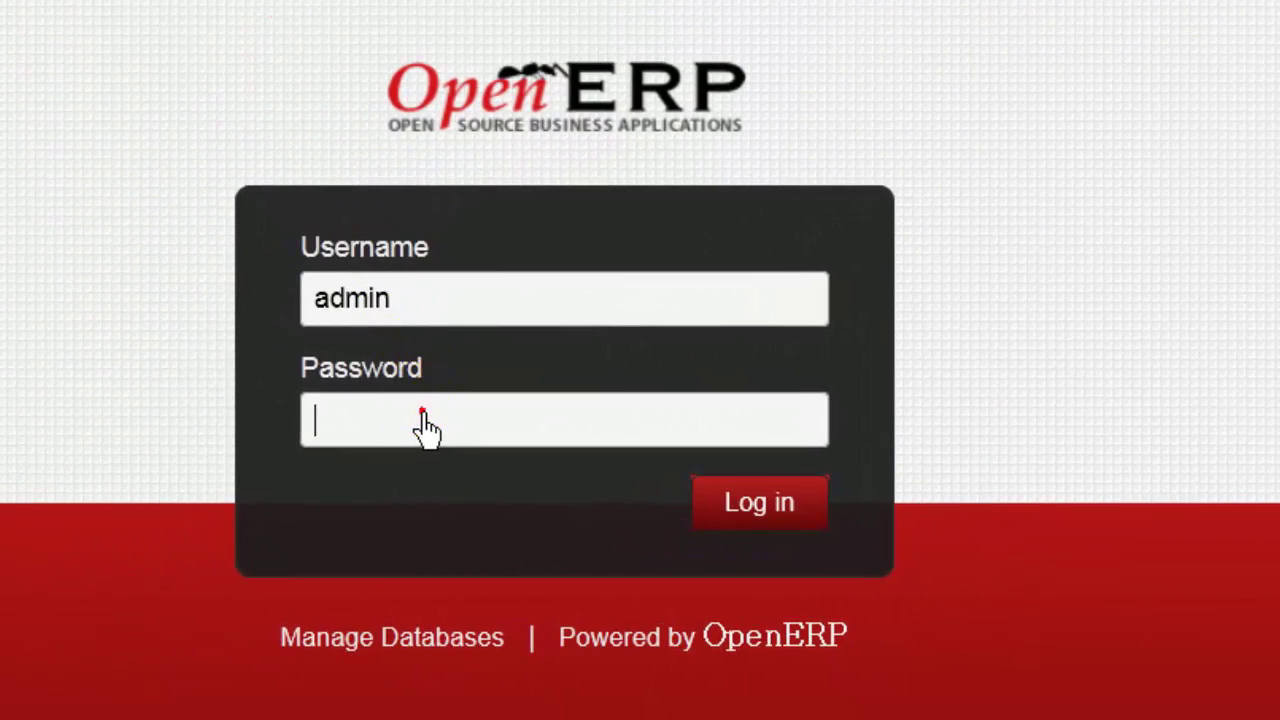
pyautogui.click(426, 426)
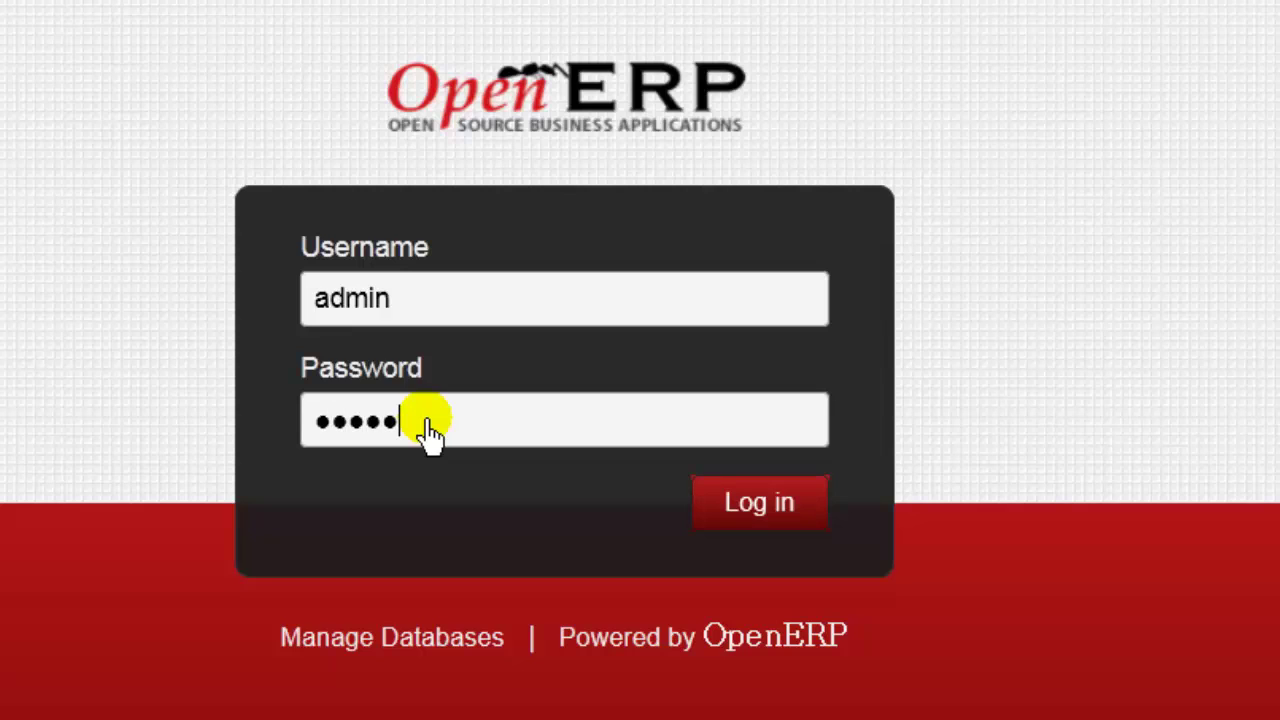
pyautogui.click(778, 508)
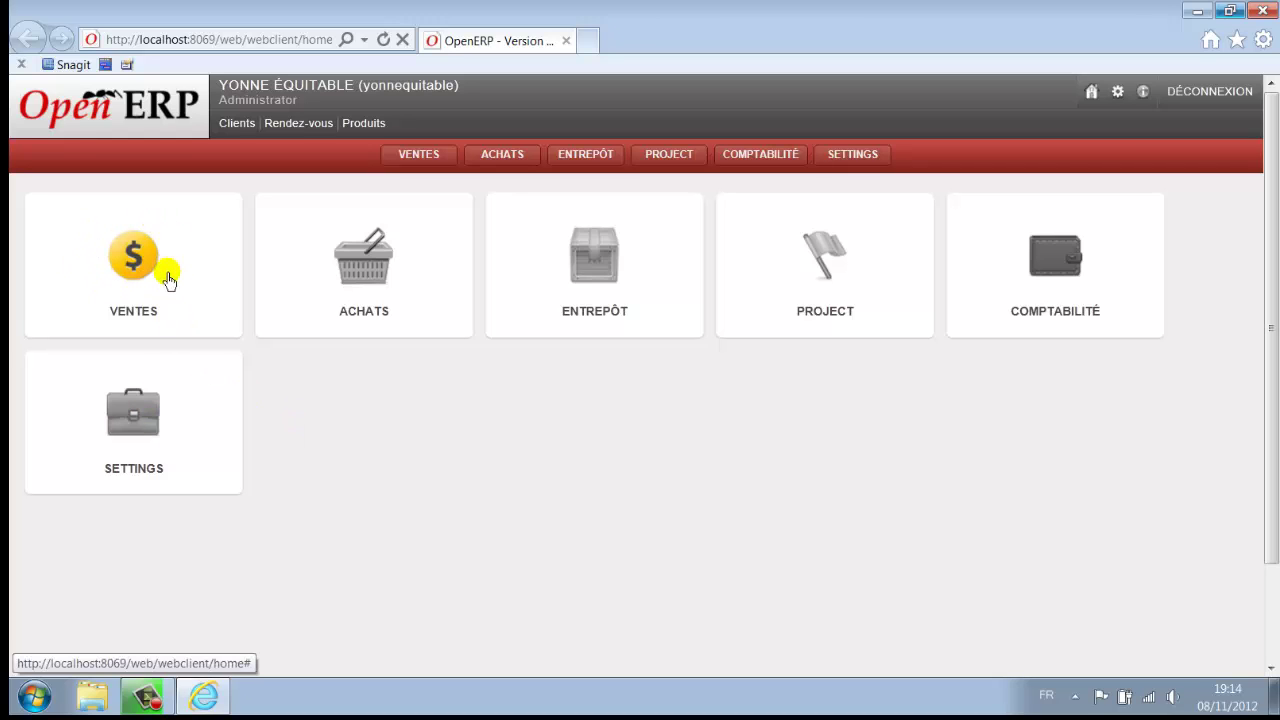
# Step: Open the Ventes module and view its Bons de commande list and the Clients list of the address book
pyautogui.click(418, 156)
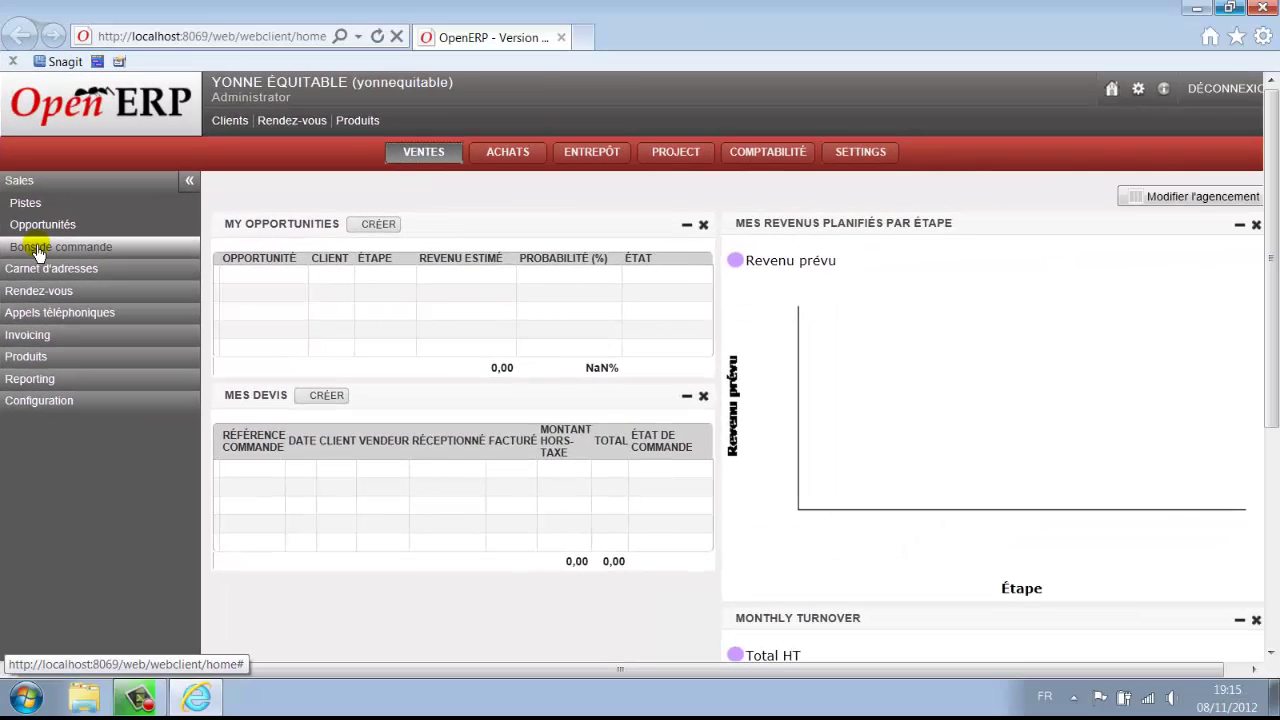
pyautogui.click(88, 242)
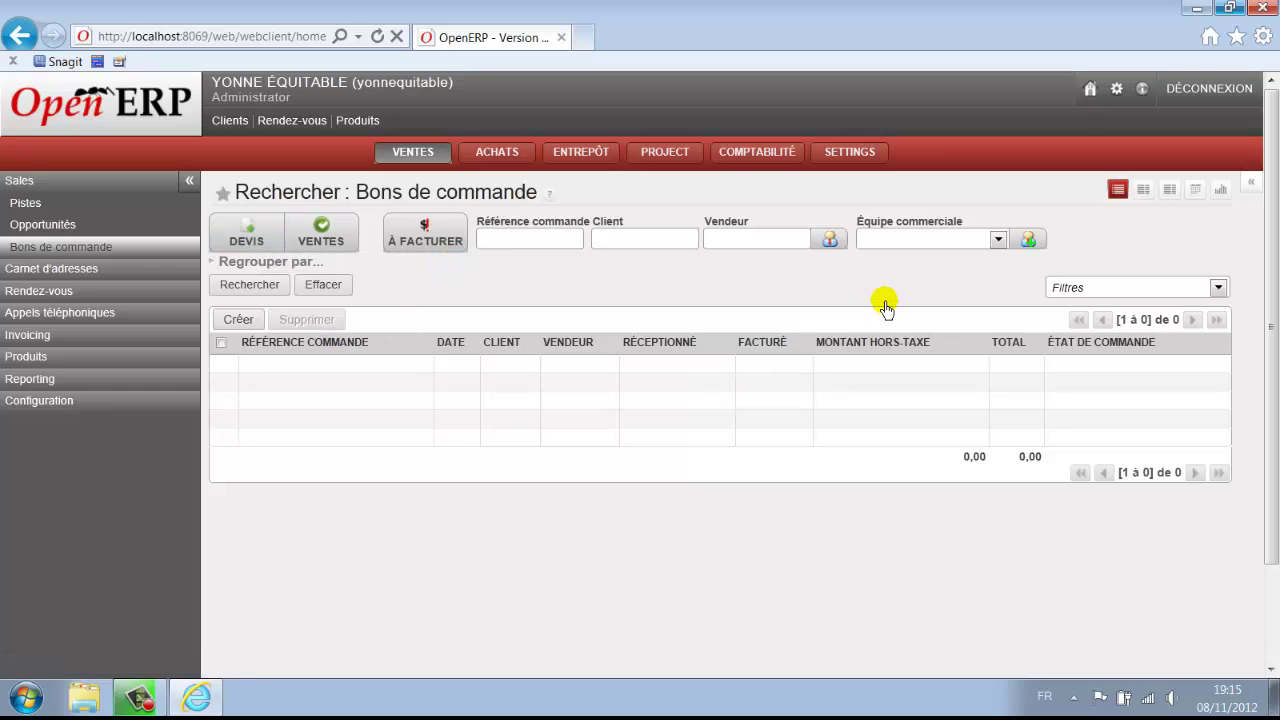
pyautogui.click(20, 181)
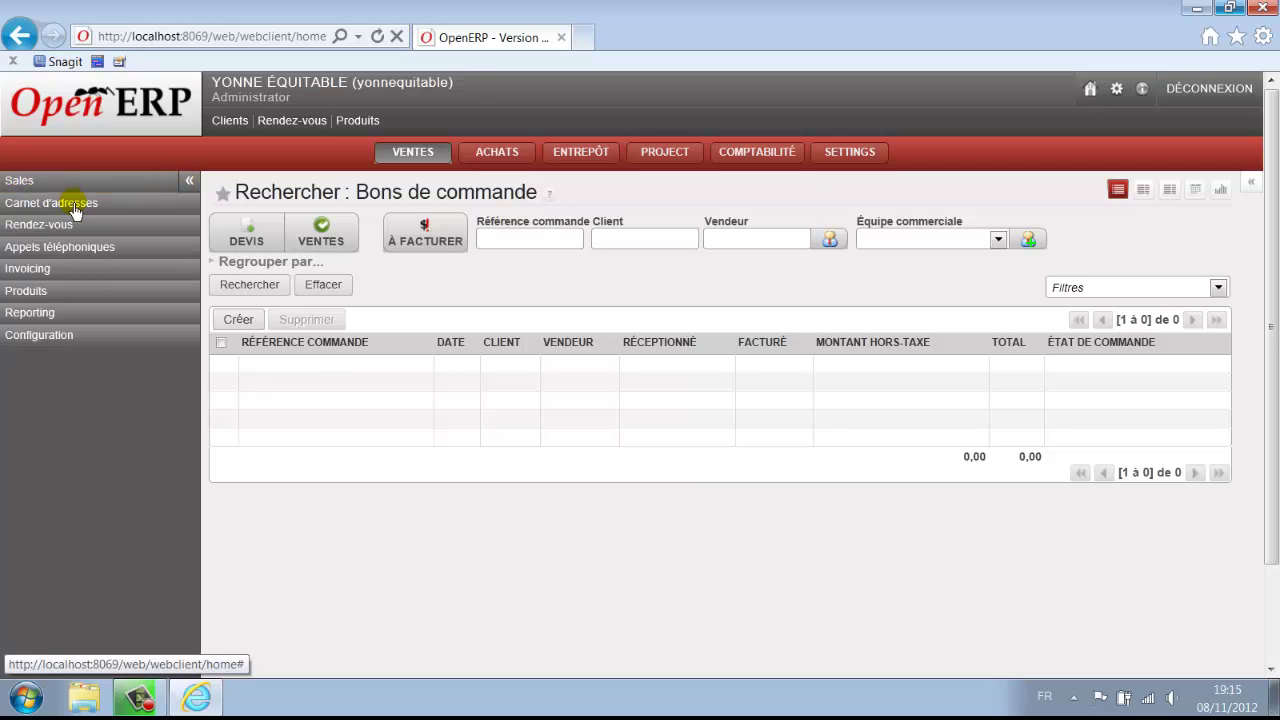
pyautogui.click(75, 205)
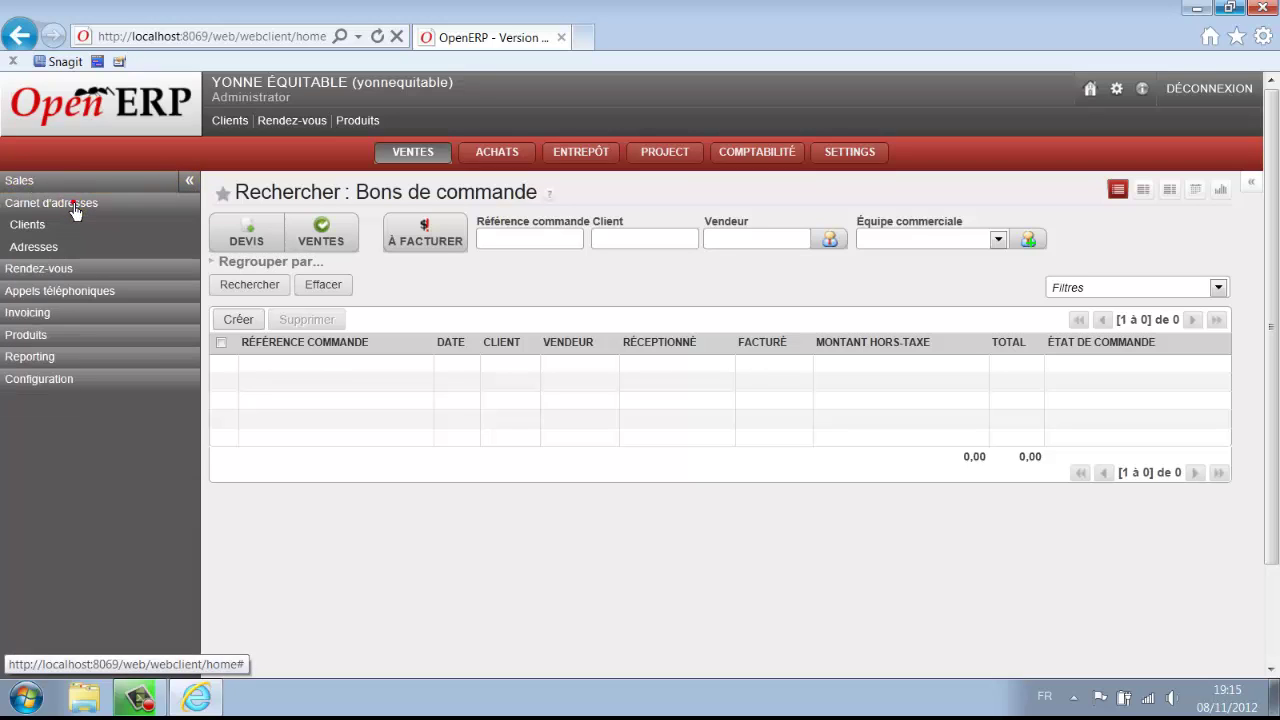
pyautogui.click(24, 228)
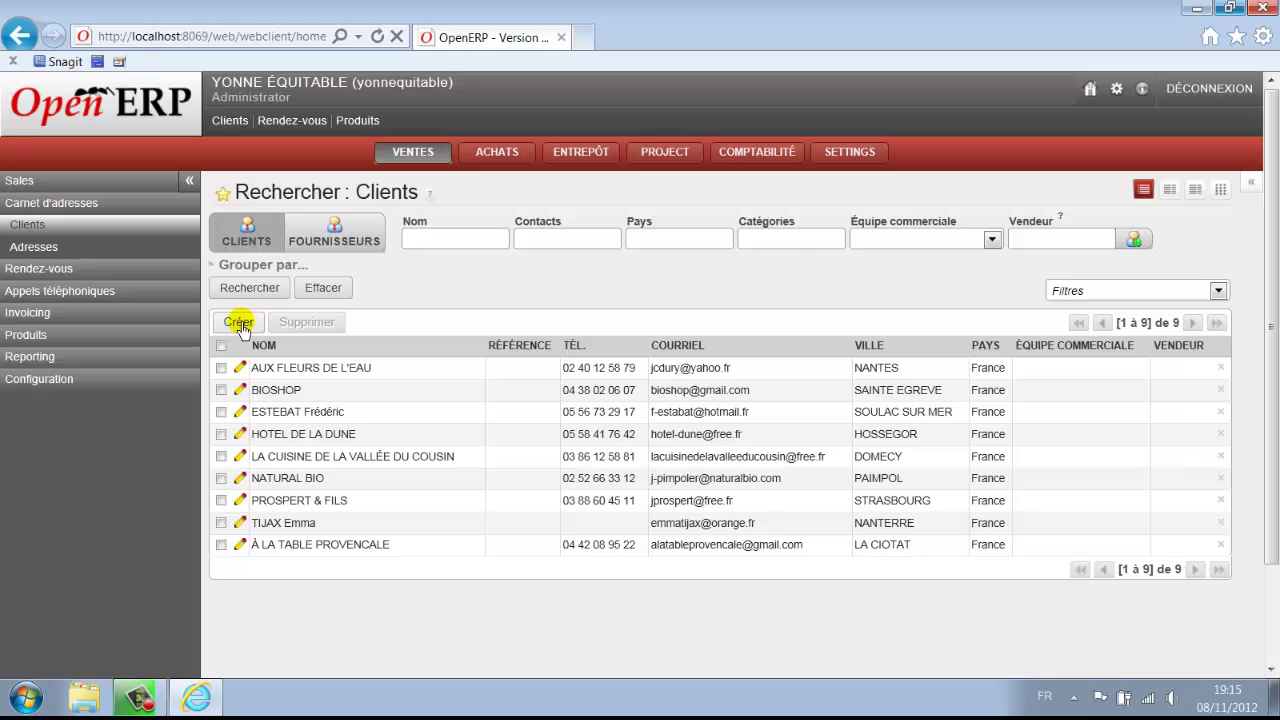
# Step: Display the Produits list of the Ventes module and look through the products for sale
pyautogui.click(16, 203)
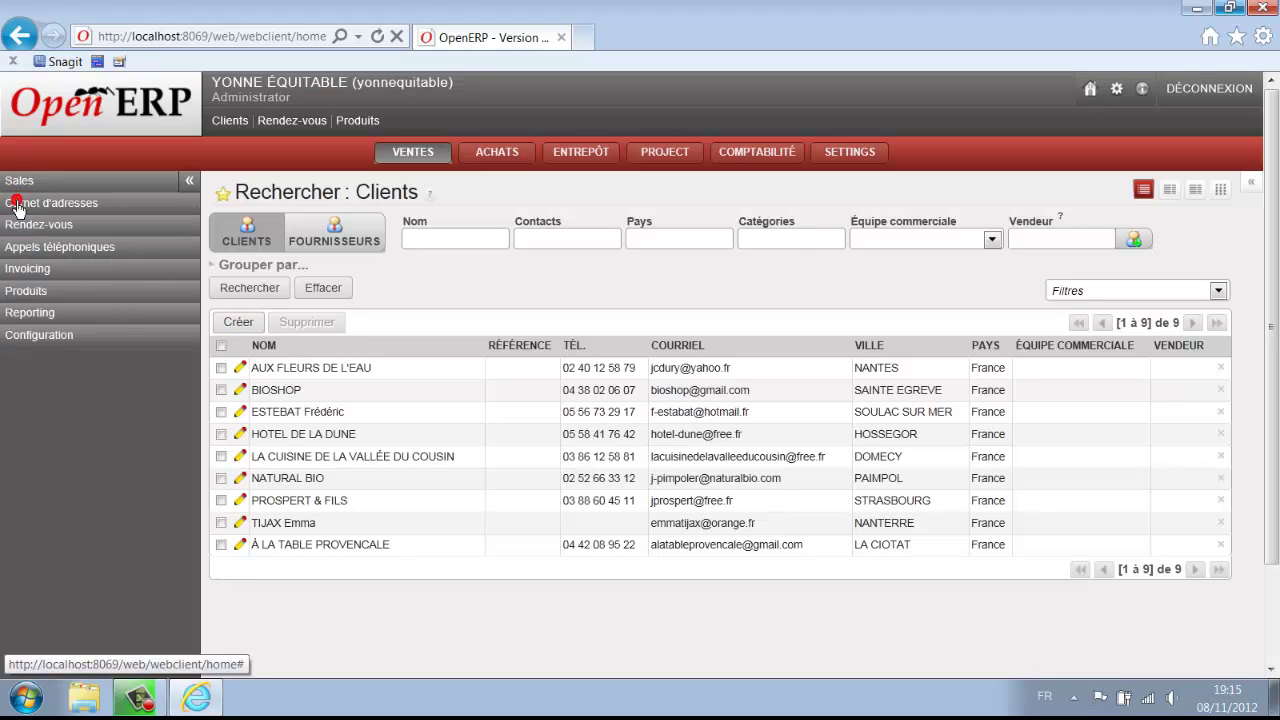
pyautogui.click(28, 292)
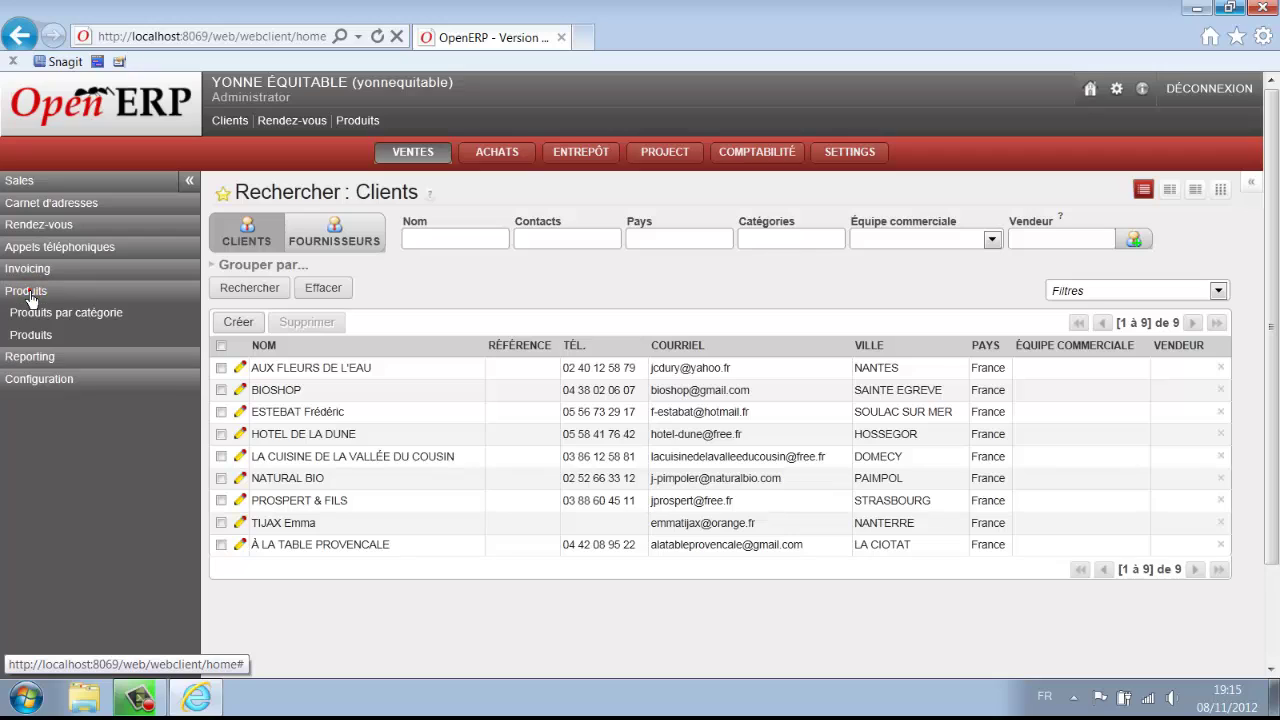
pyautogui.click(45, 342)
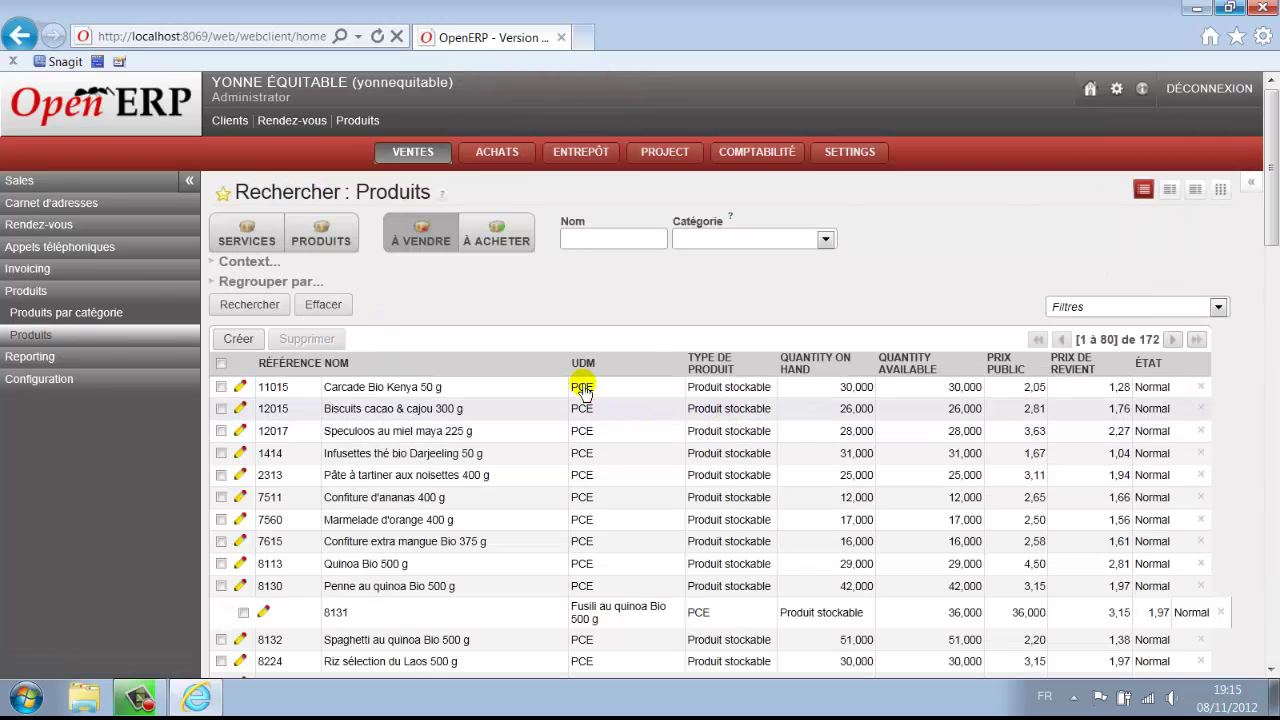
pyautogui.scroll(-2, 520, 385)
pyautogui.scroll(-3, 500, 317)
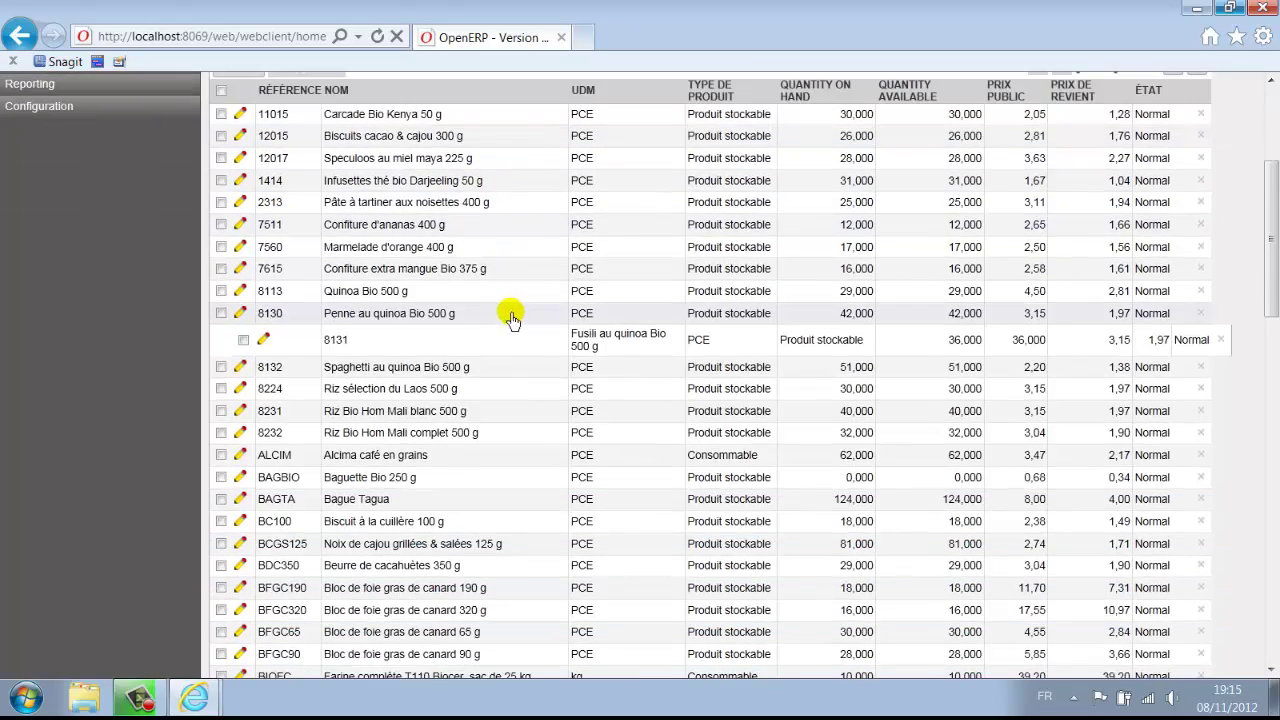
pyautogui.scroll(-4, 548, 360)
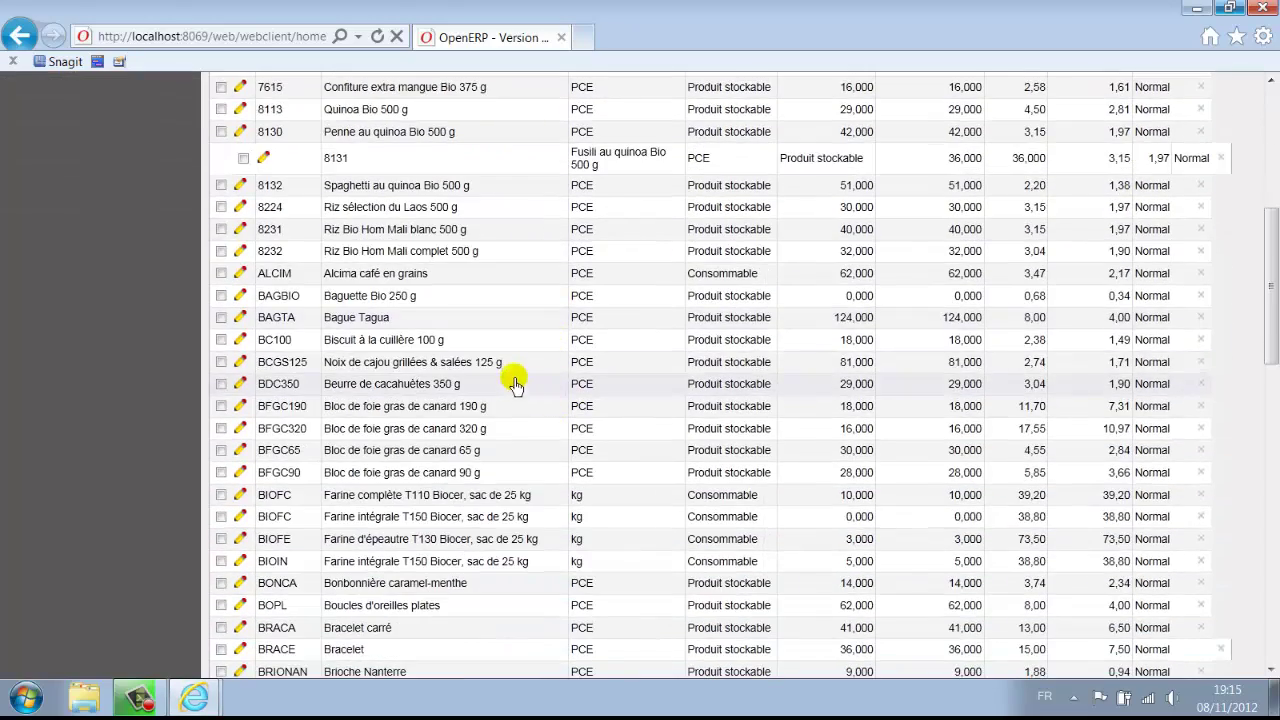
pyautogui.scroll(7, 508, 363)
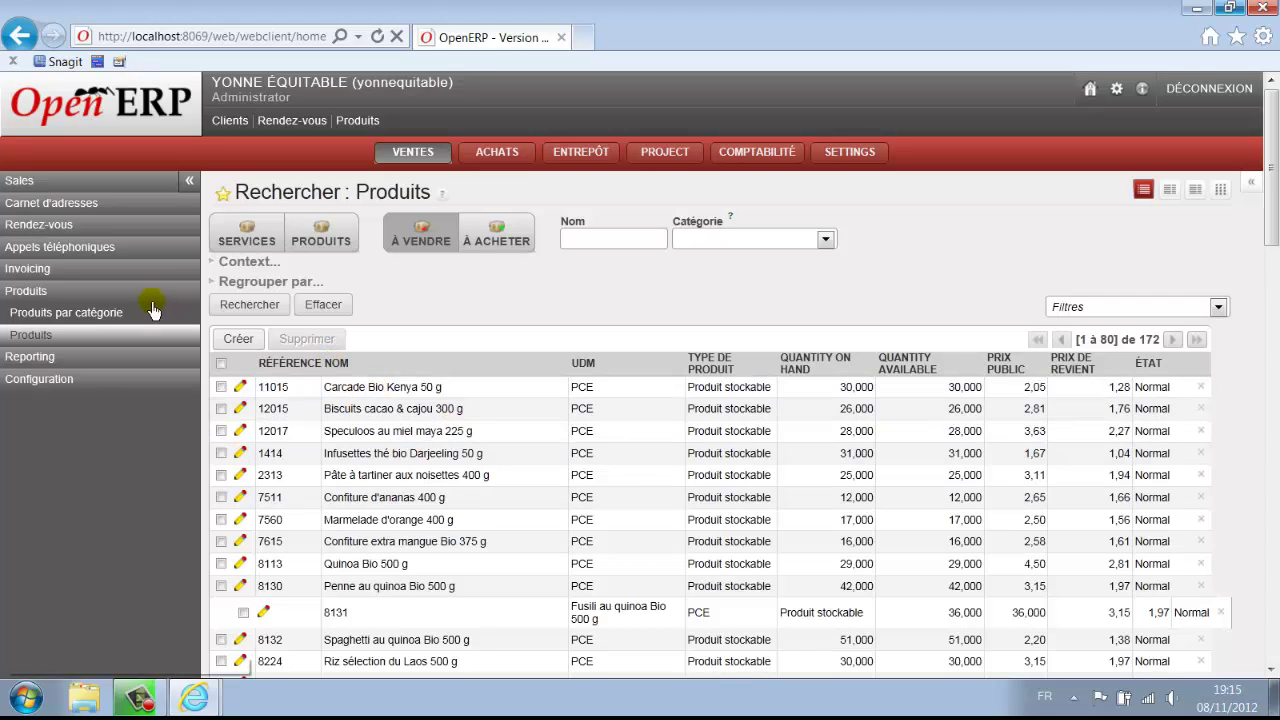
# Step: Display the Catégories de produits list in the Ventes product configuration and look through the categories
pyautogui.click(45, 379)
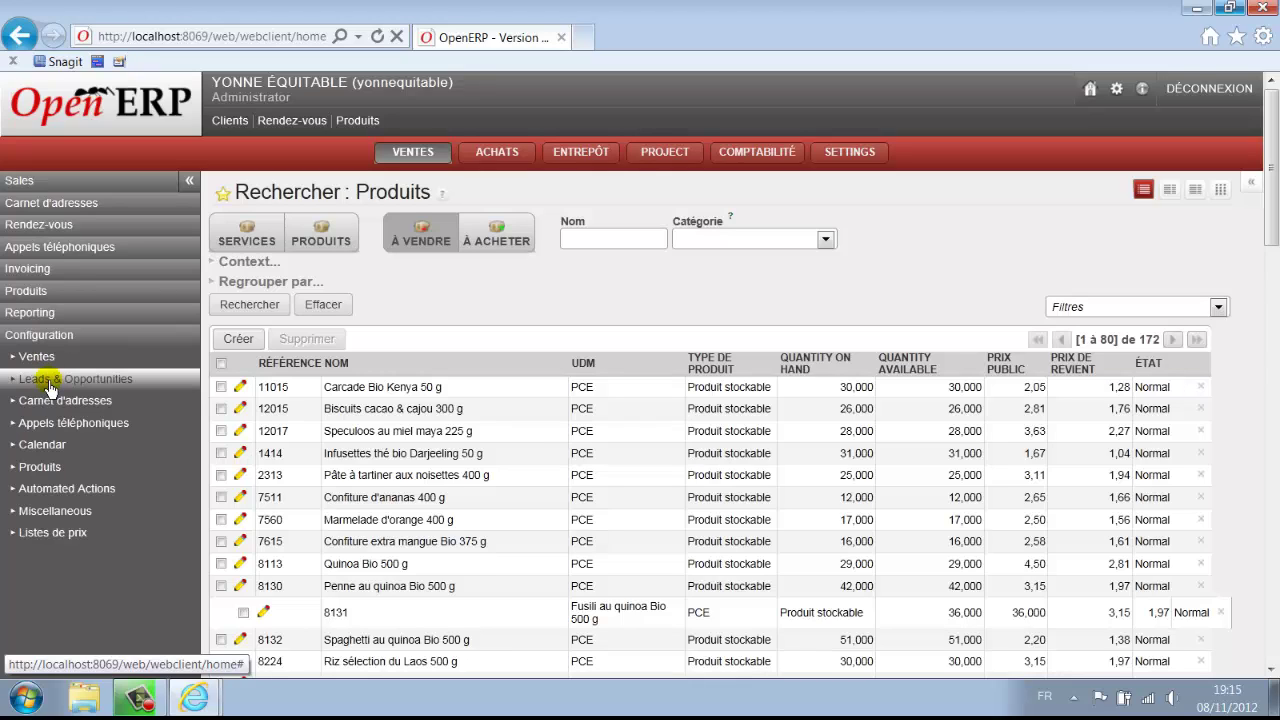
pyautogui.click(52, 468)
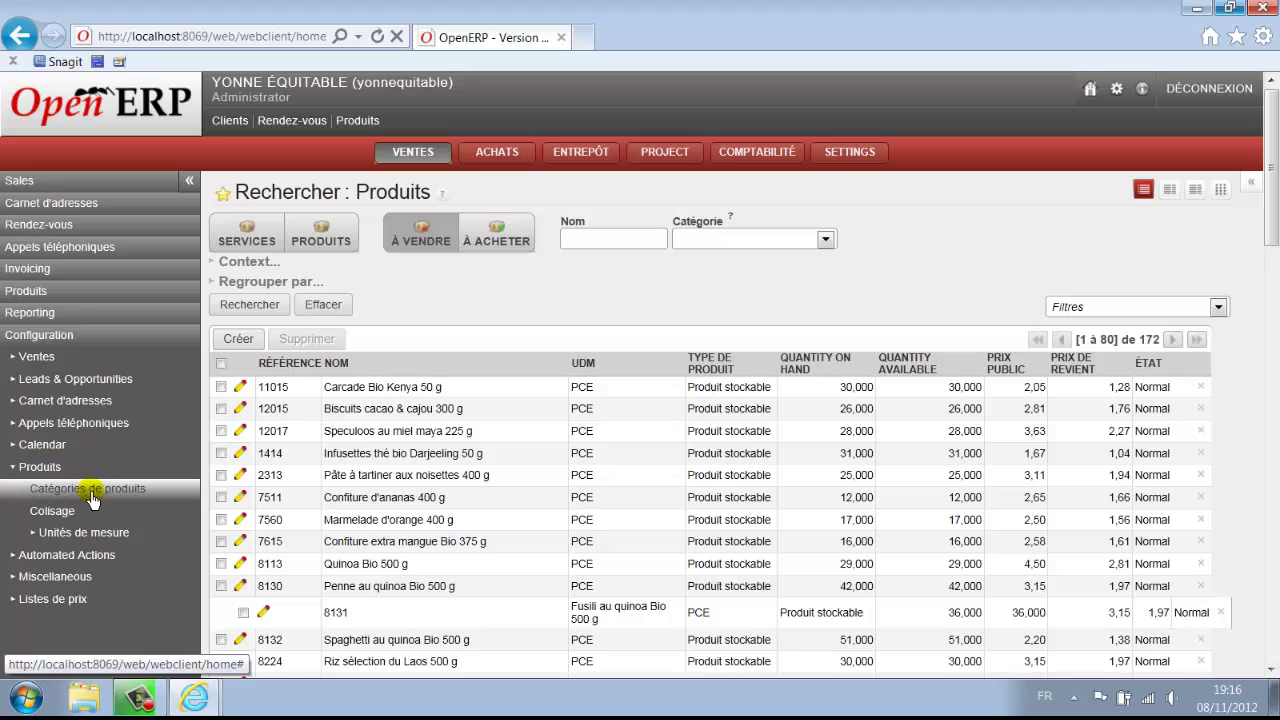
pyautogui.click(90, 490)
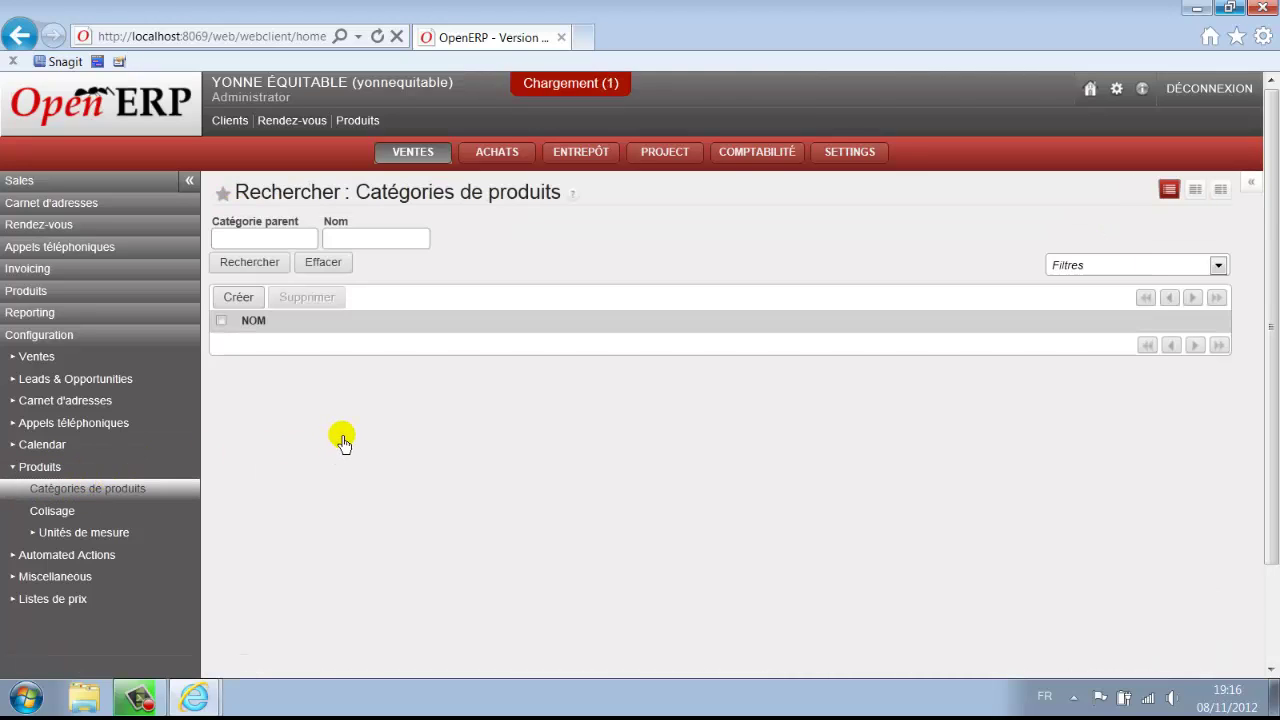
pyautogui.scroll(-2, 362, 400)
pyautogui.scroll(-1, 380, 410)
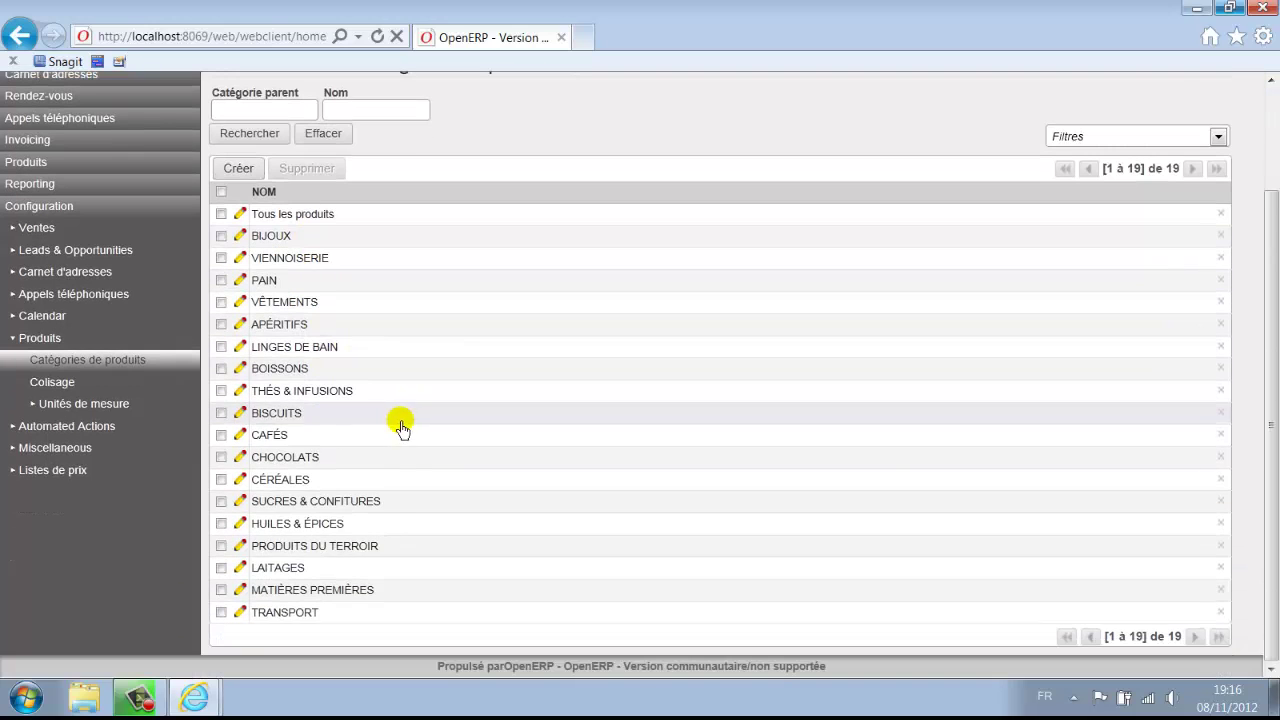
pyautogui.scroll(2, 395, 460)
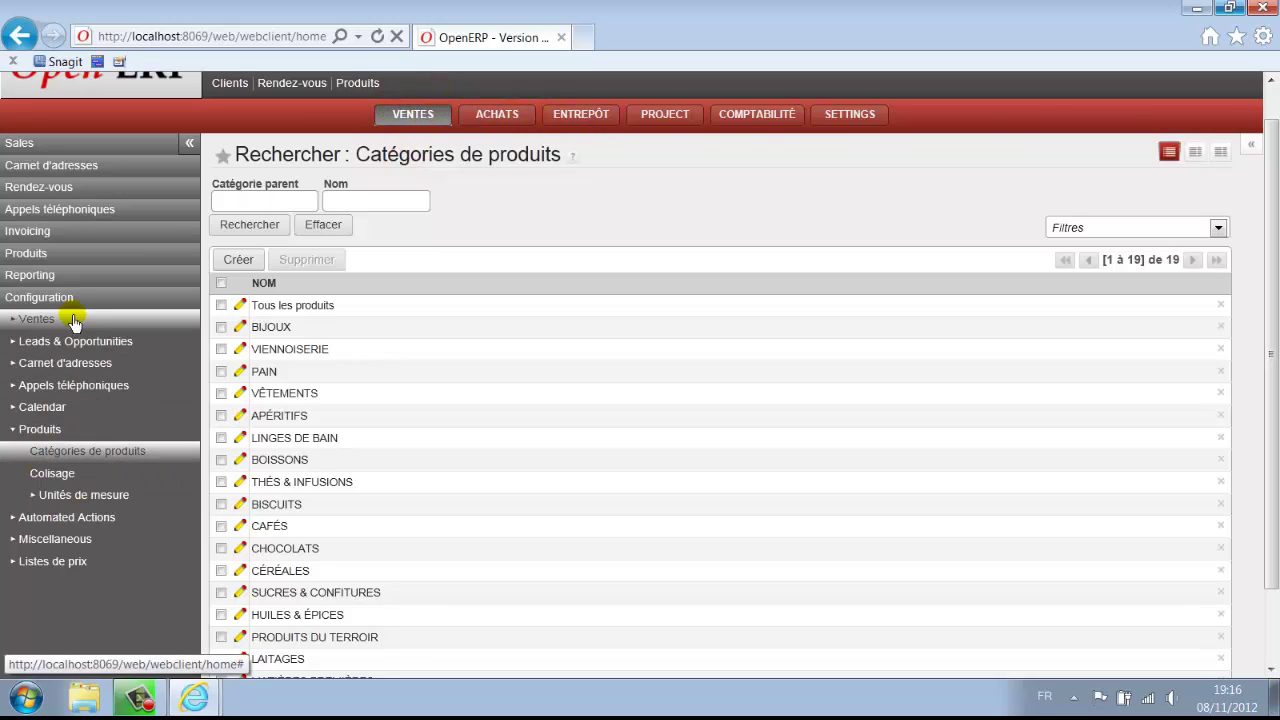
pyautogui.click(24, 303)
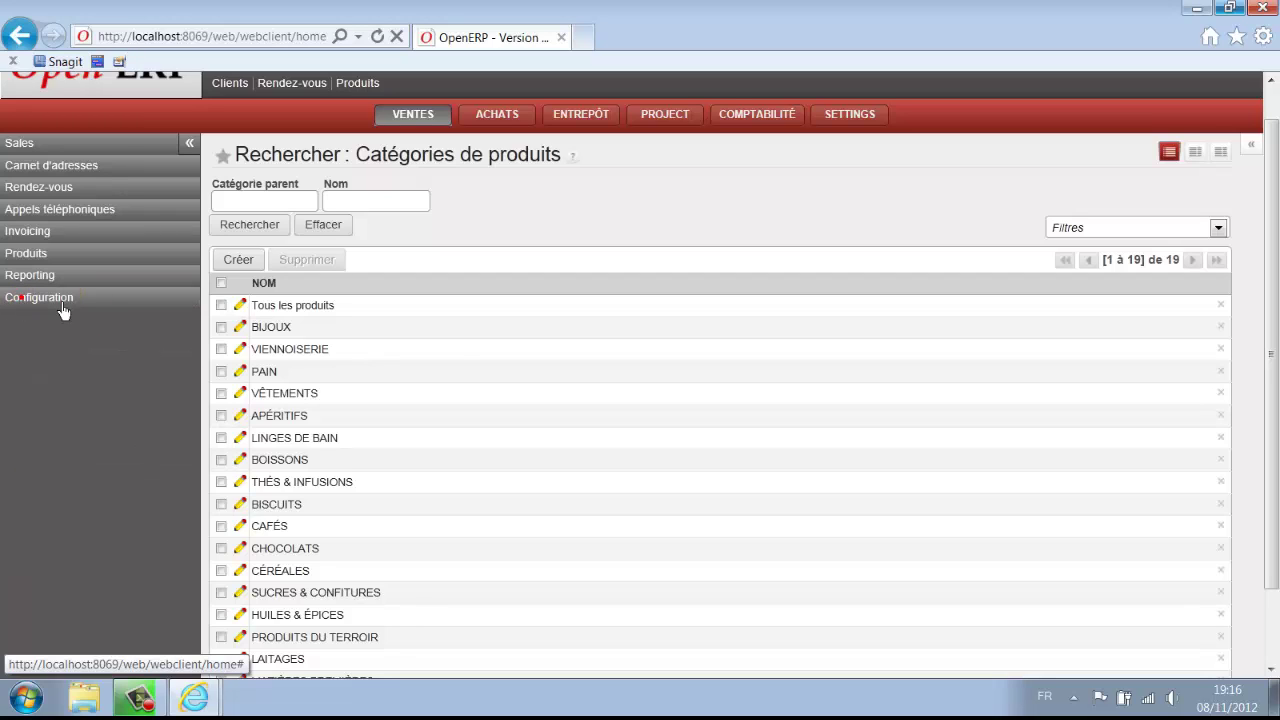
# Step: Open the Achats module and view its Bons de commande list and the Fournisseurs list of the address book
pyautogui.click(499, 115)
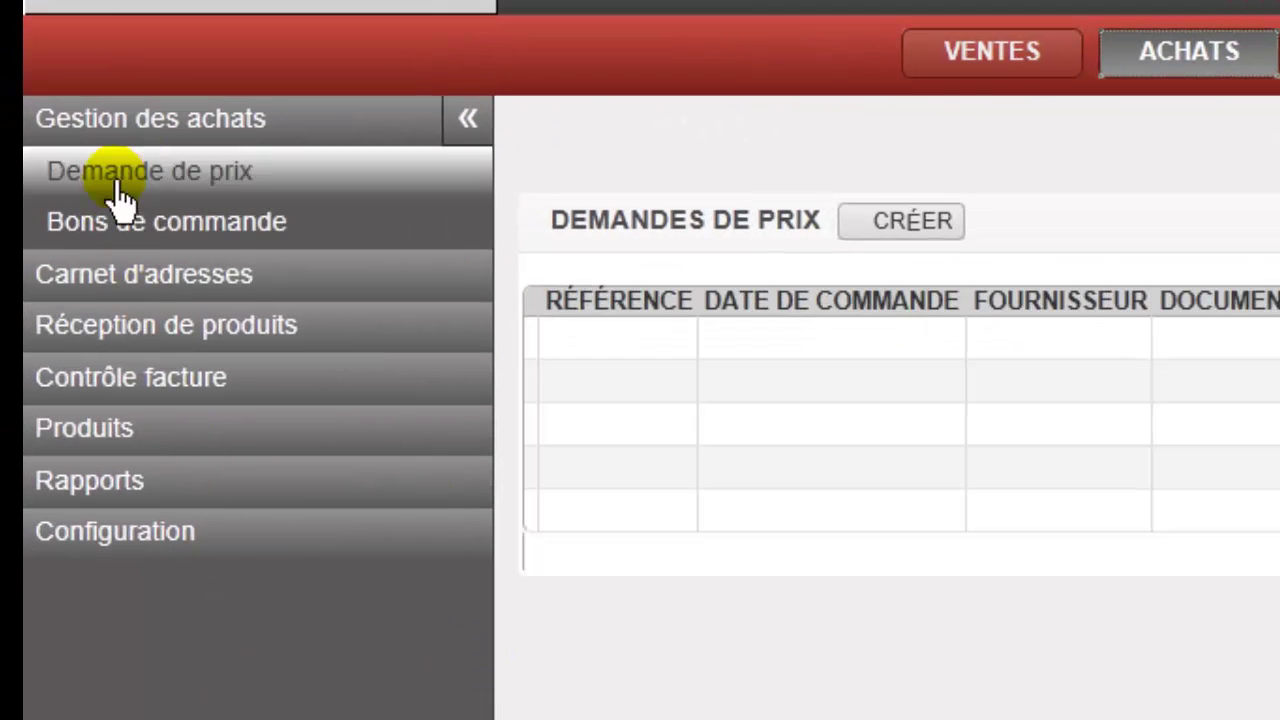
pyautogui.click(160, 228)
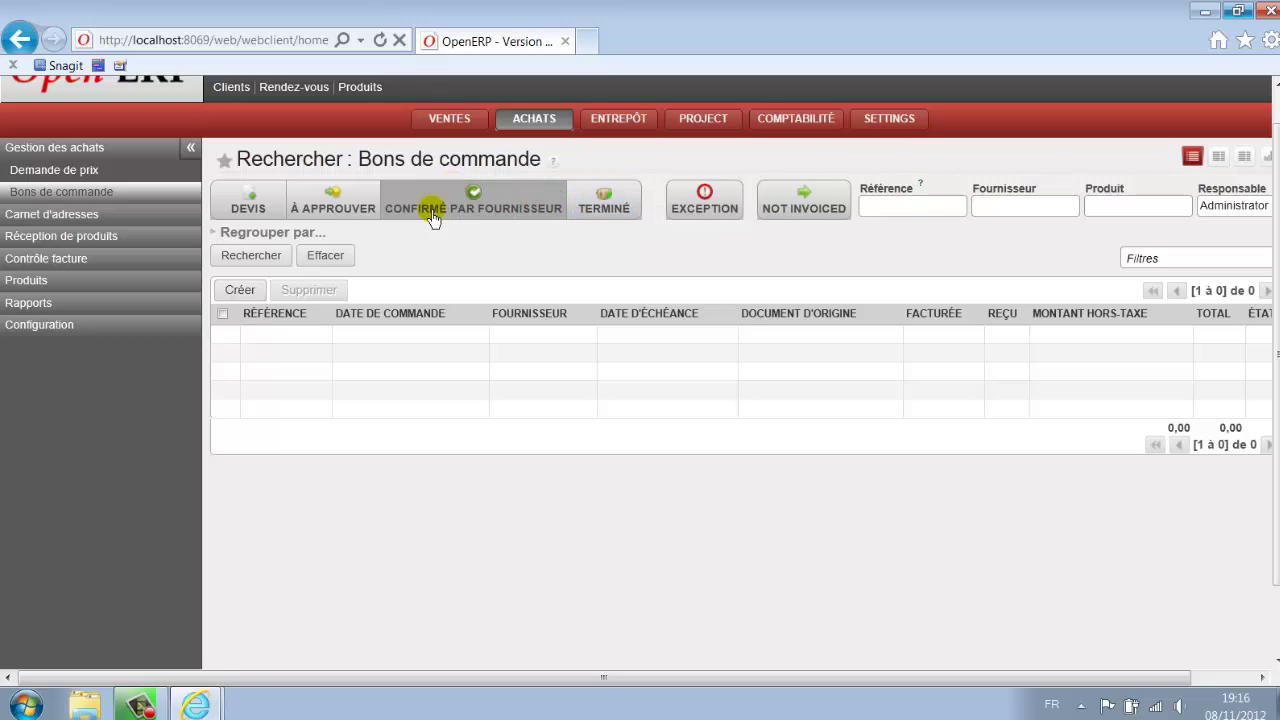
pyautogui.click(35, 147)
pyautogui.click(70, 175)
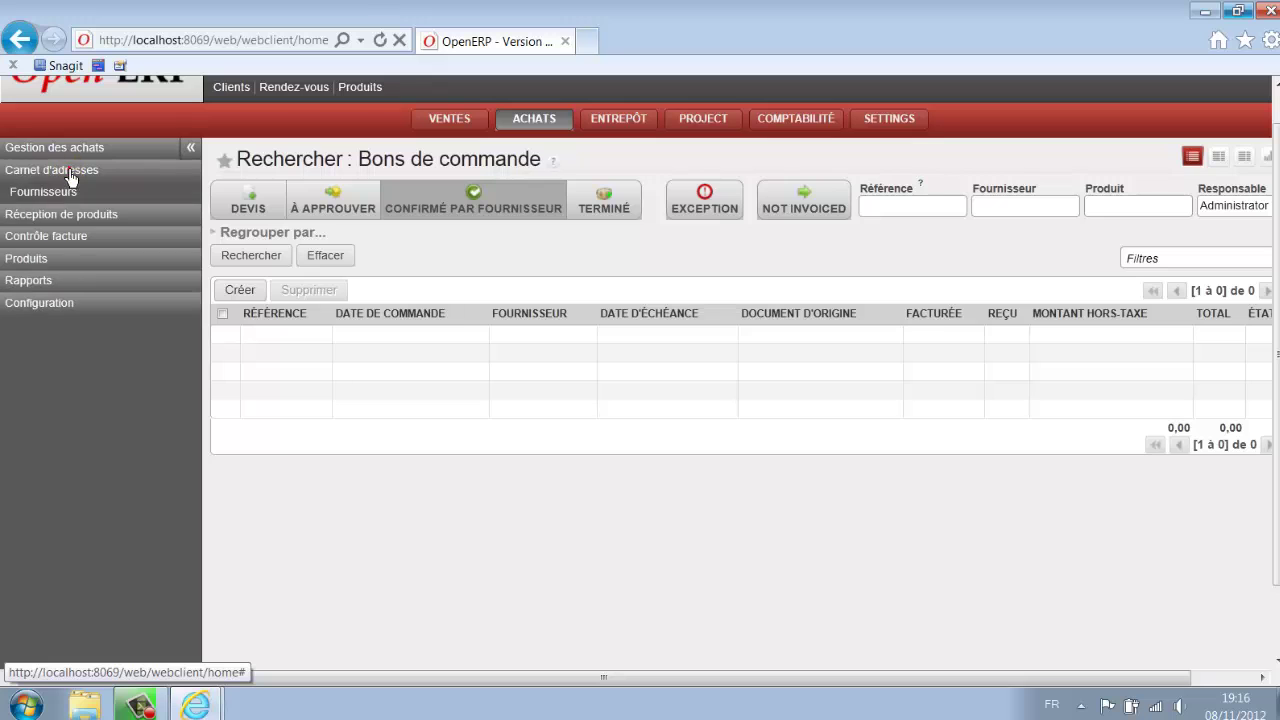
pyautogui.click(62, 197)
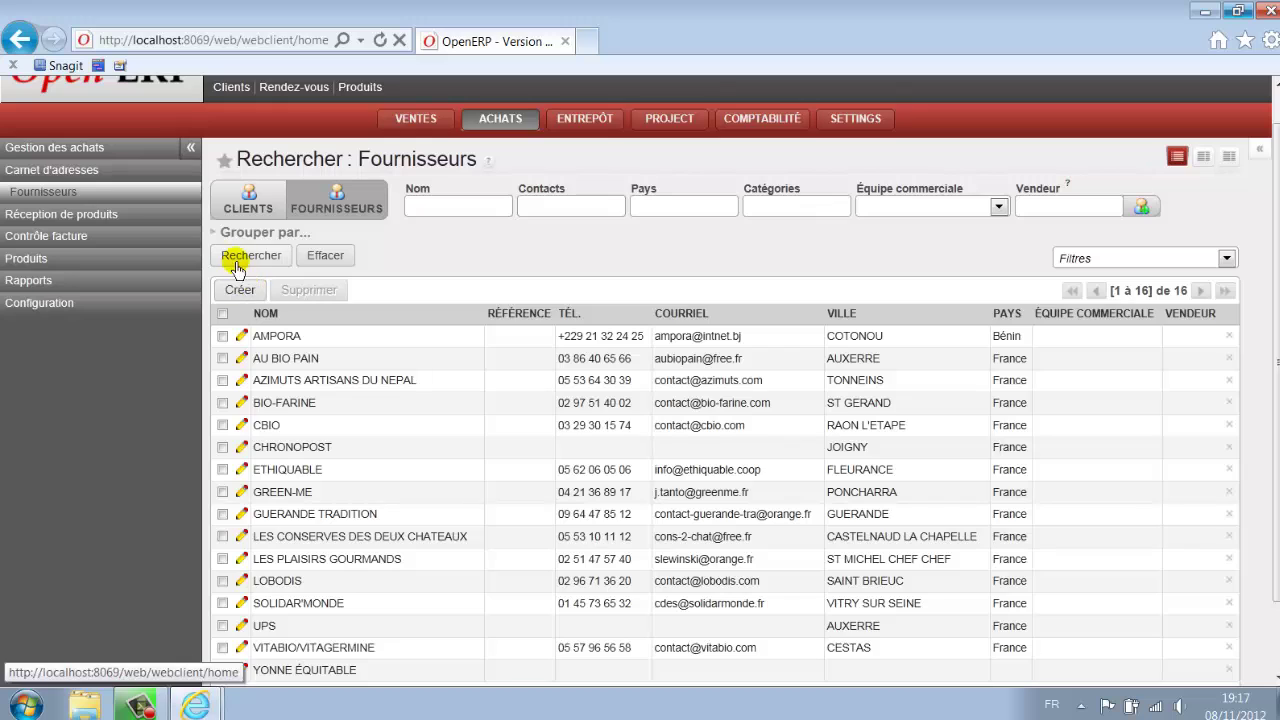
# Step: Check the Réception de produits entries of the Achats module and display its Produits list
pyautogui.click(30, 216)
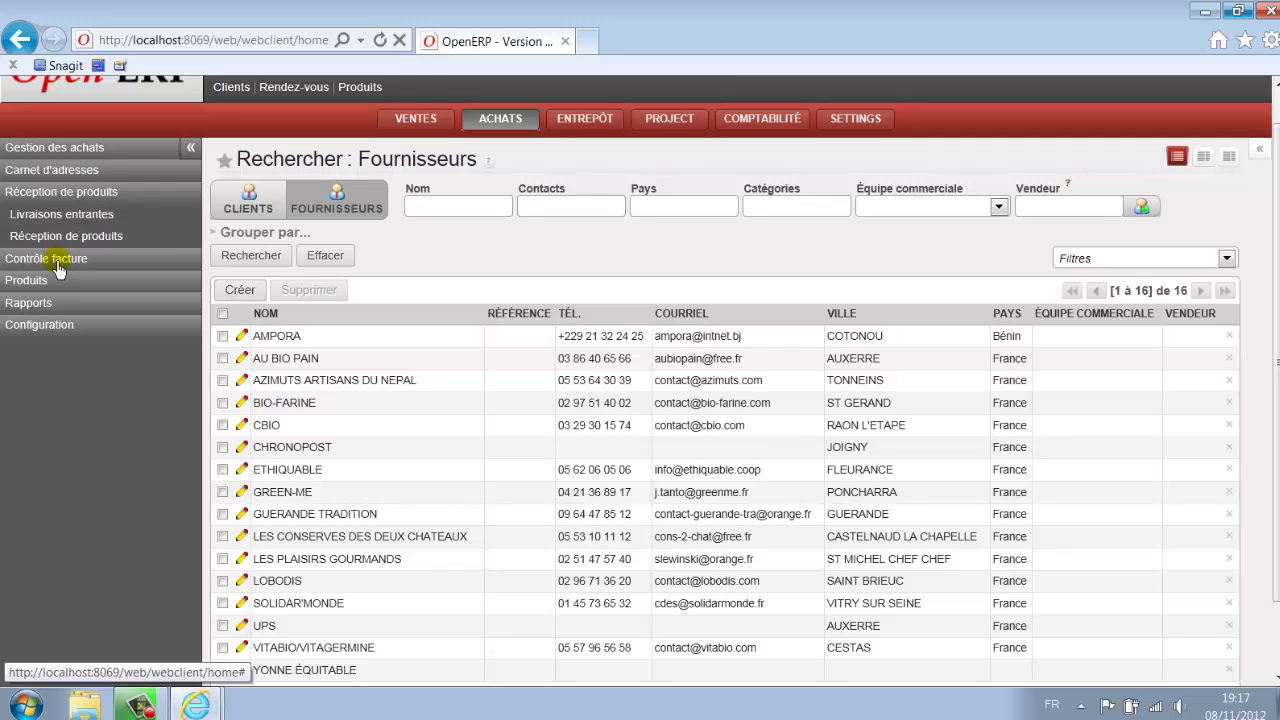
pyautogui.click(27, 280)
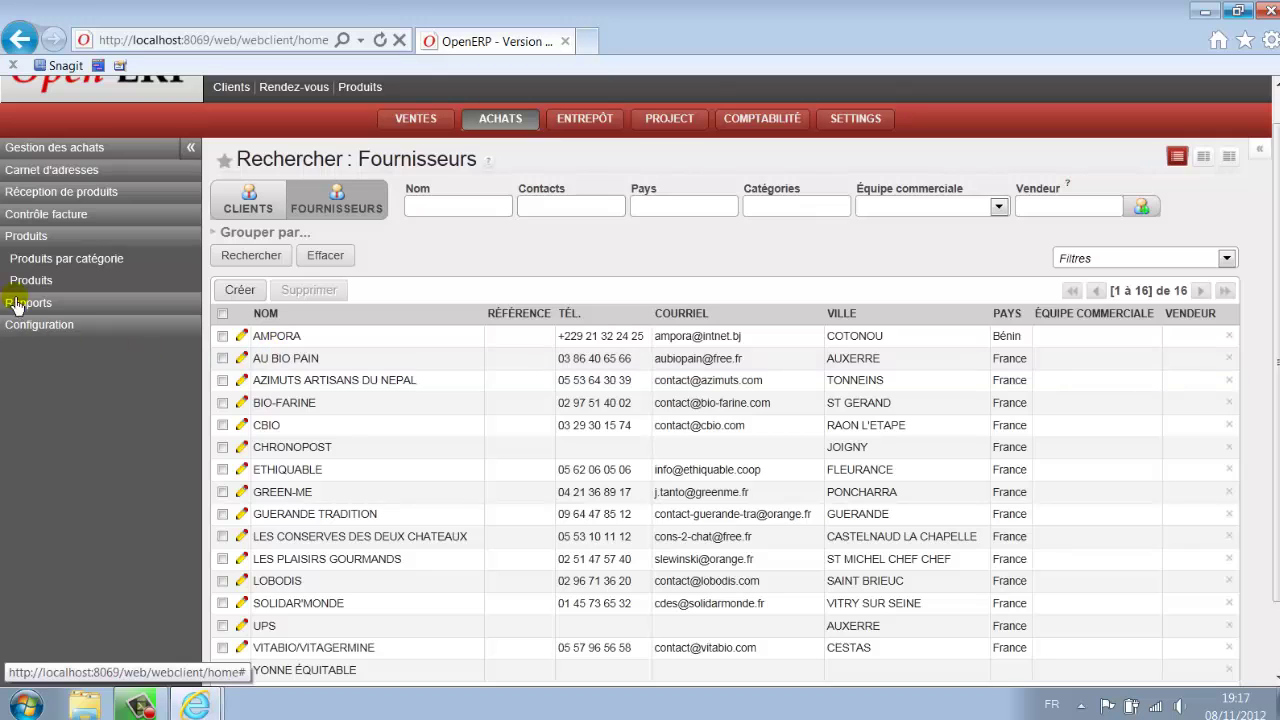
pyautogui.click(31, 283)
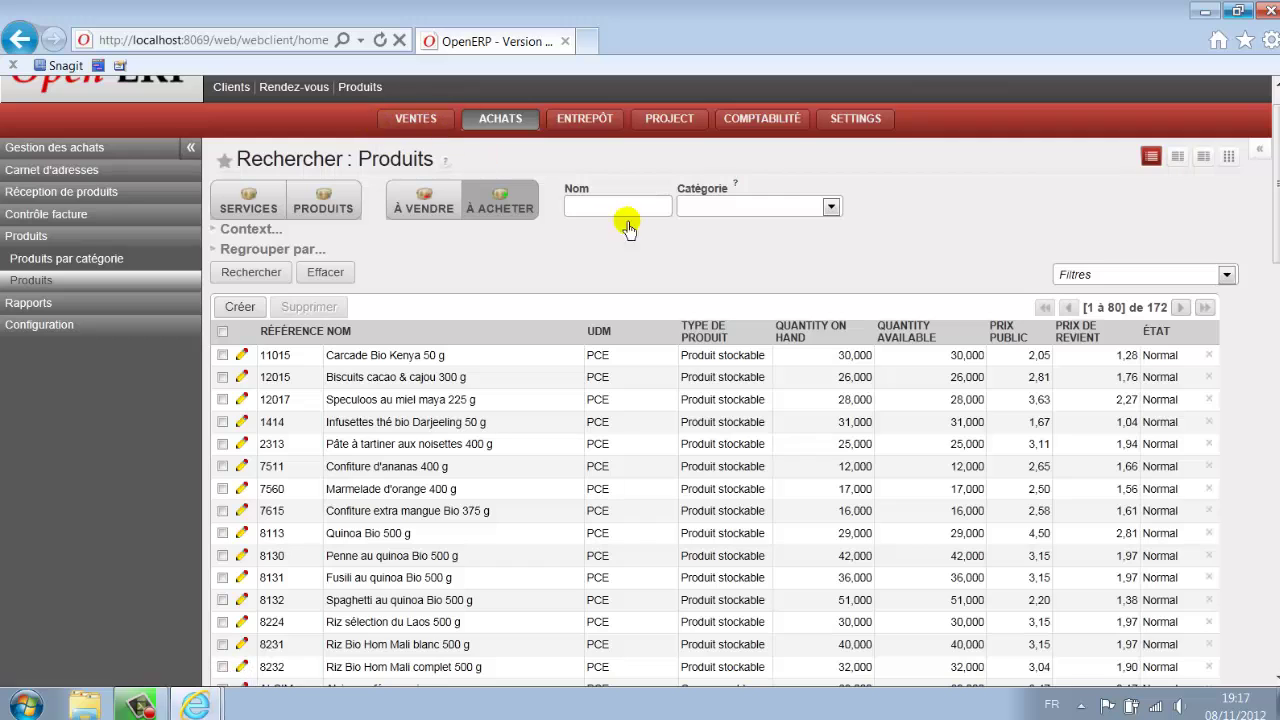
# Step: Open the Entrepôt module and examine the entries under Mouvements de produits, Traçabilité, Gestion des stocks and Produits
pyautogui.click(588, 120)
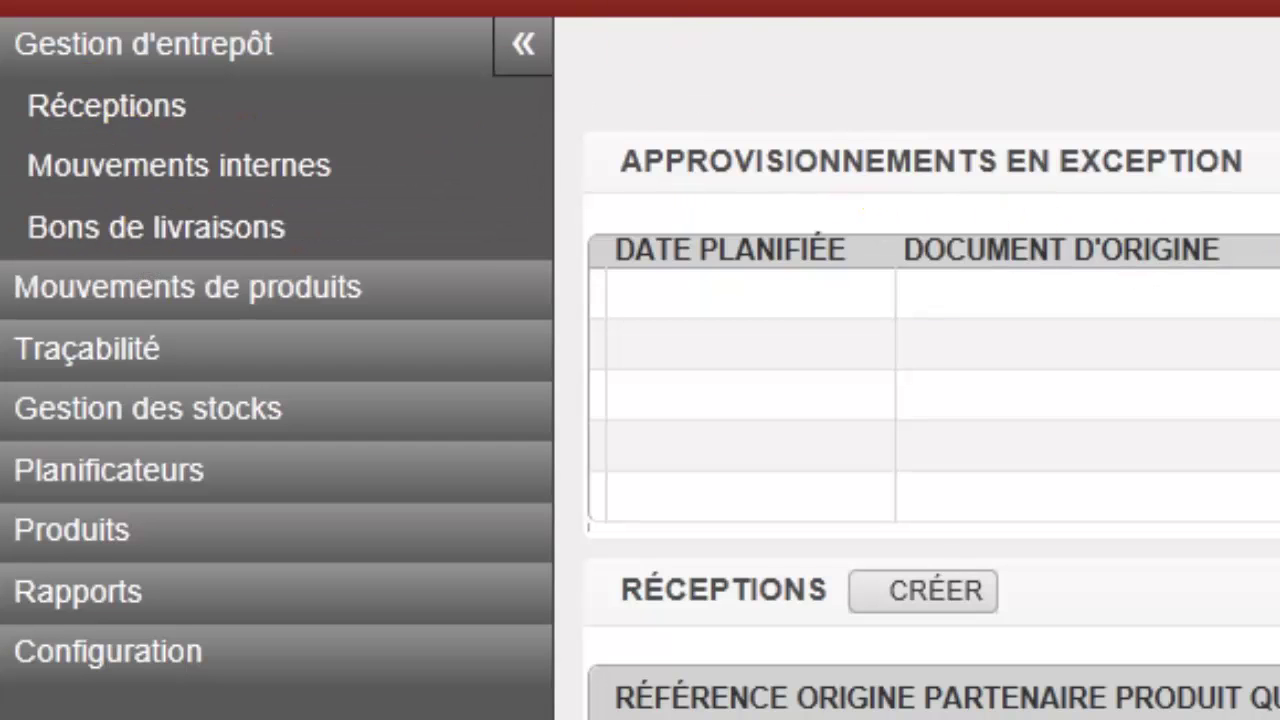
pyautogui.click(142, 285)
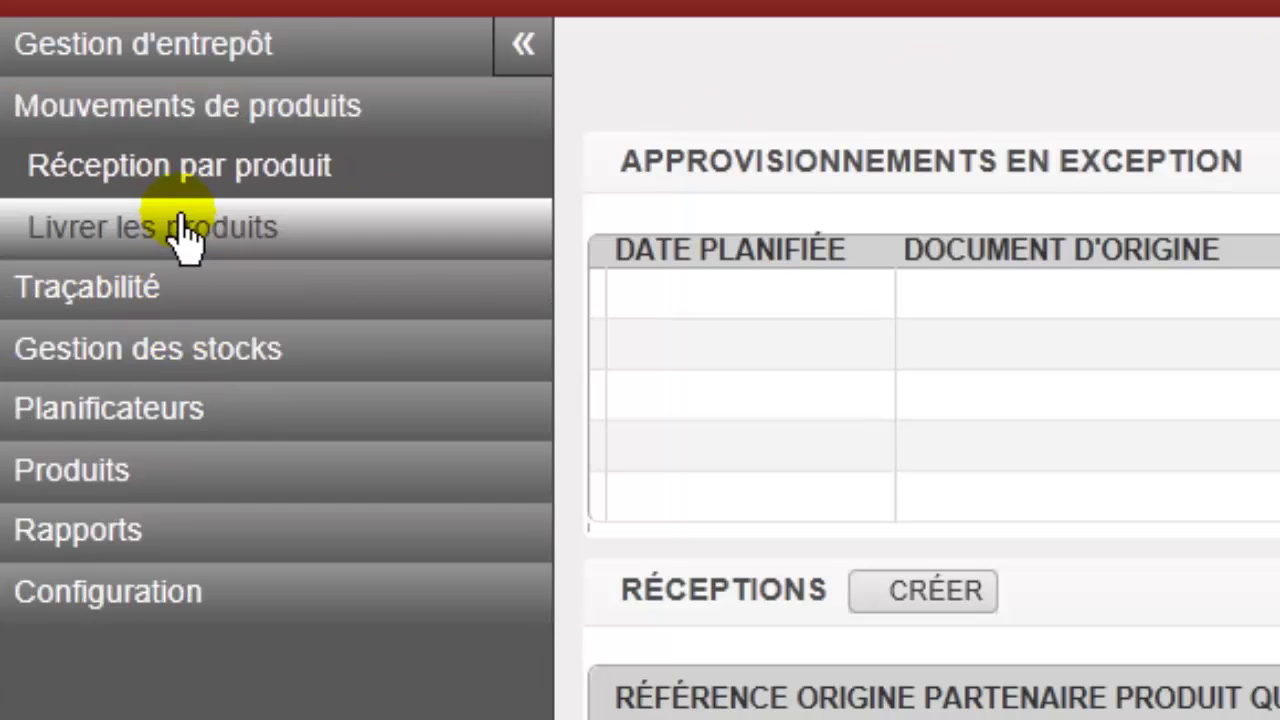
pyautogui.click(178, 133)
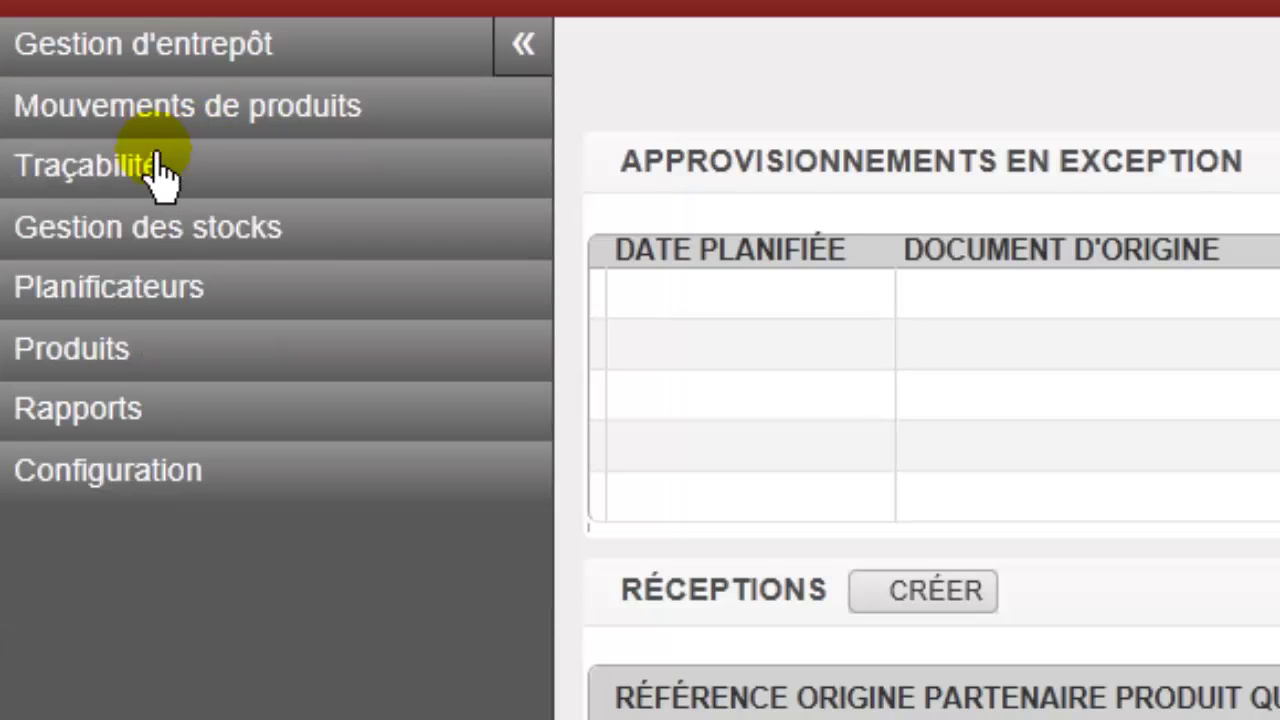
pyautogui.click(96, 230)
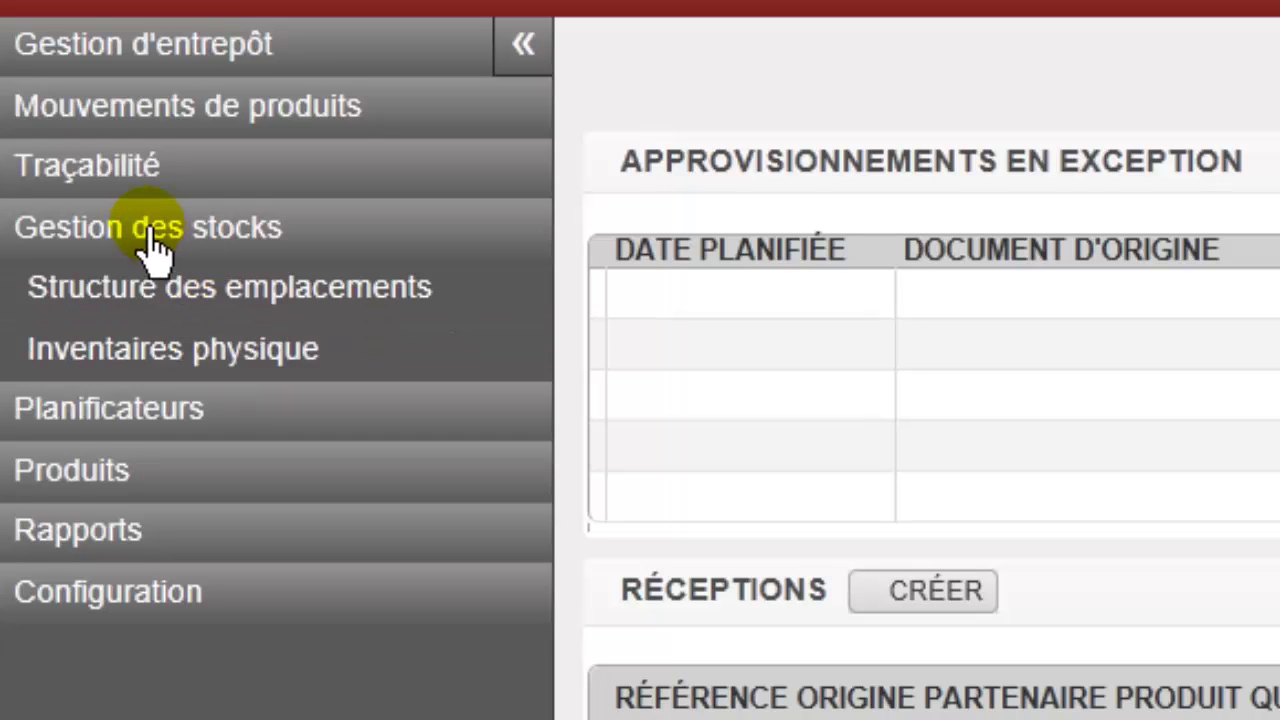
pyautogui.click(124, 166)
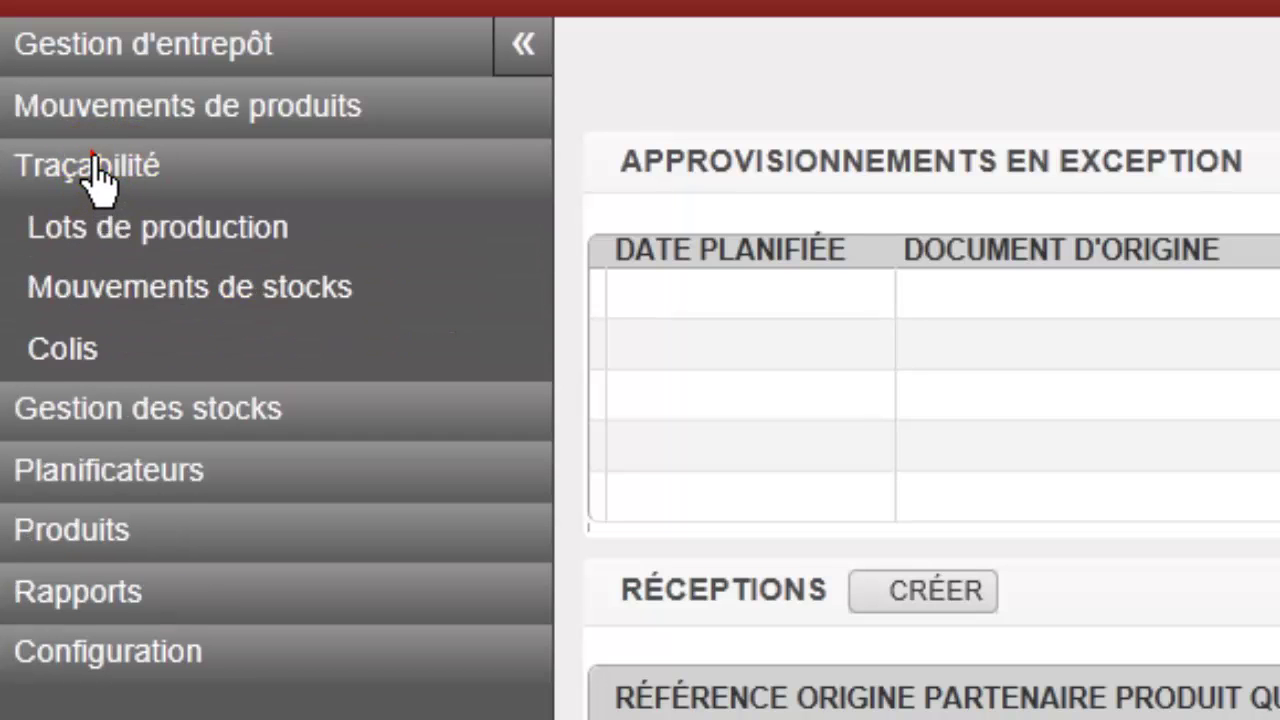
pyautogui.click(92, 166)
pyautogui.click(103, 360)
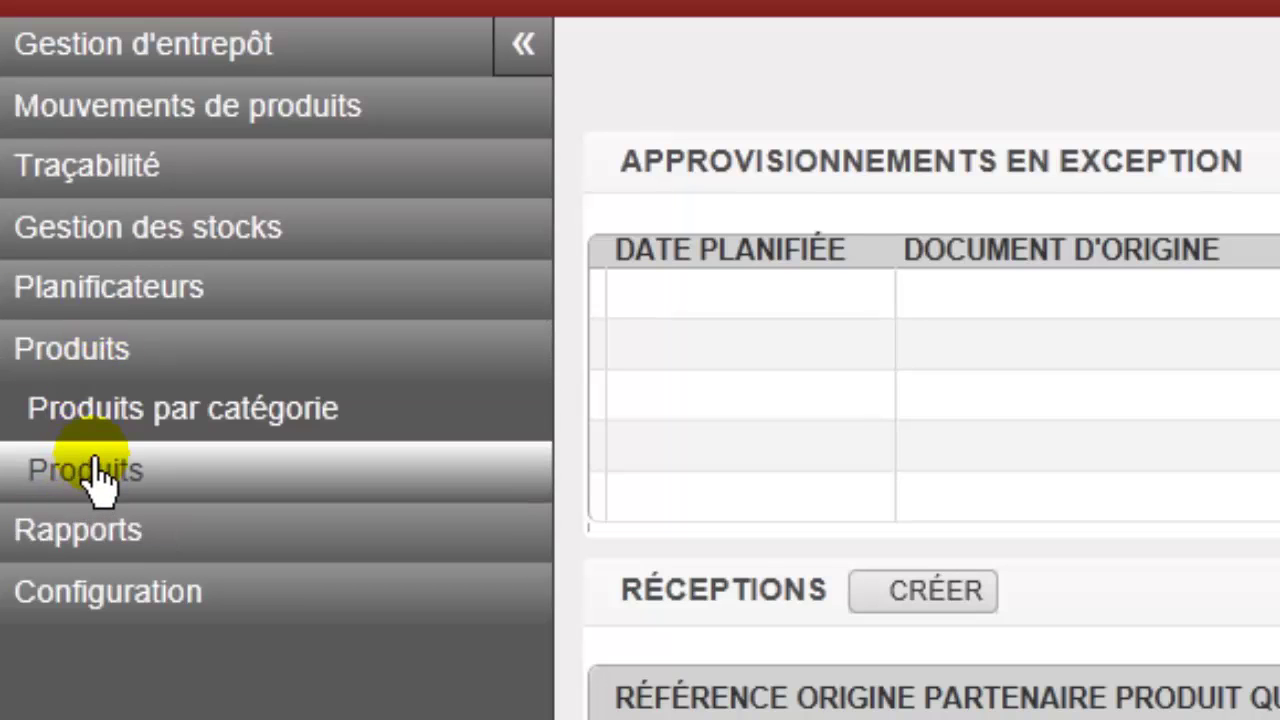
# Step: Open the Project module and view its Tâches list and the Tableau de bord de projet under Reporting
pyautogui.click(60, 350)
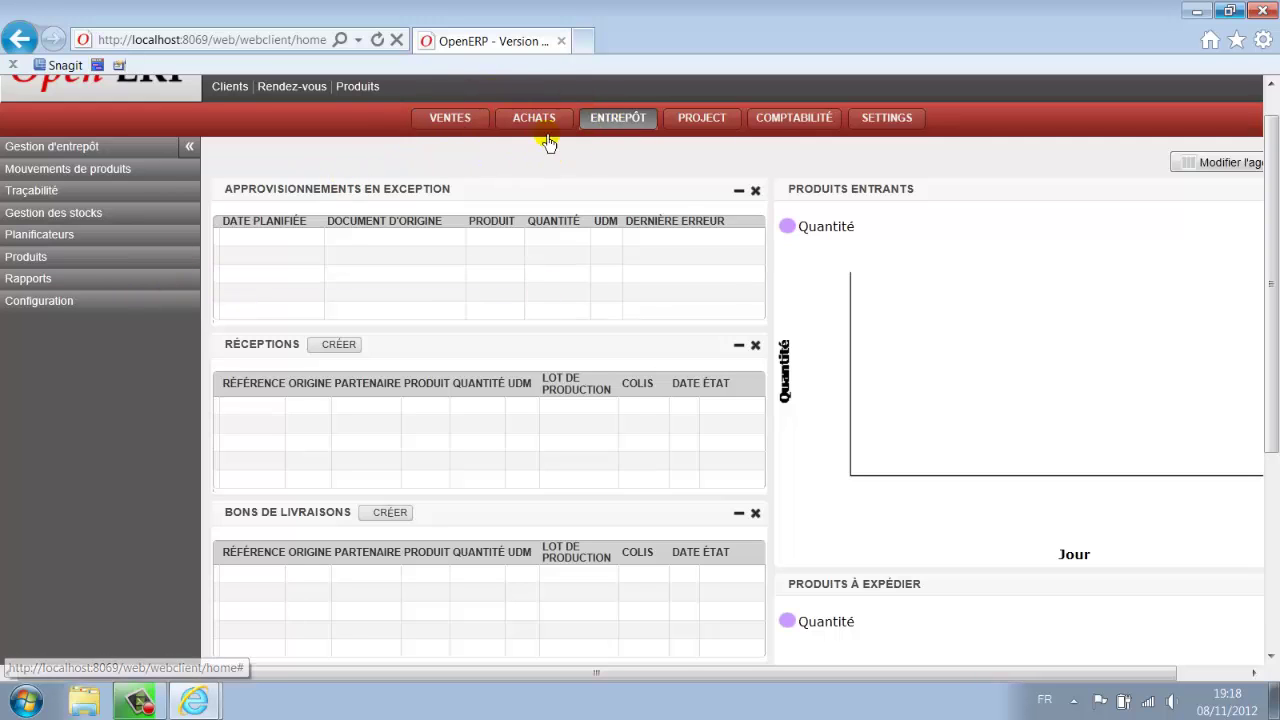
pyautogui.click(700, 119)
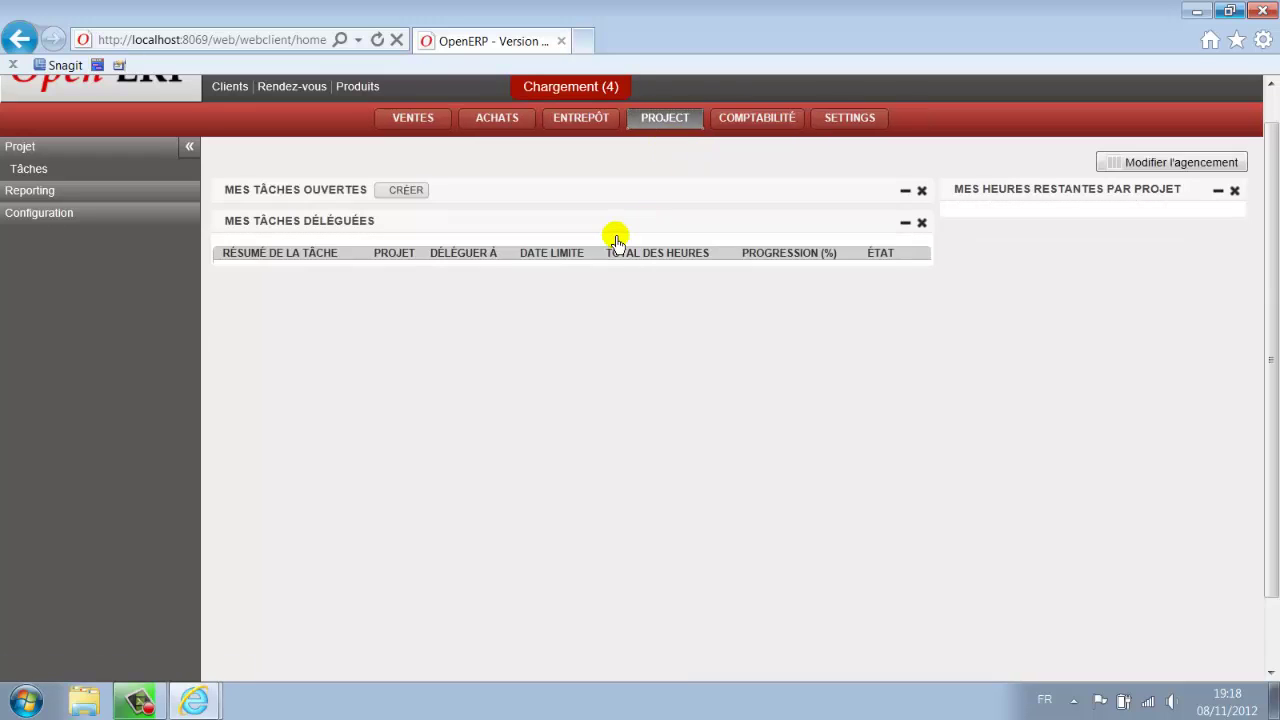
pyautogui.click(24, 170)
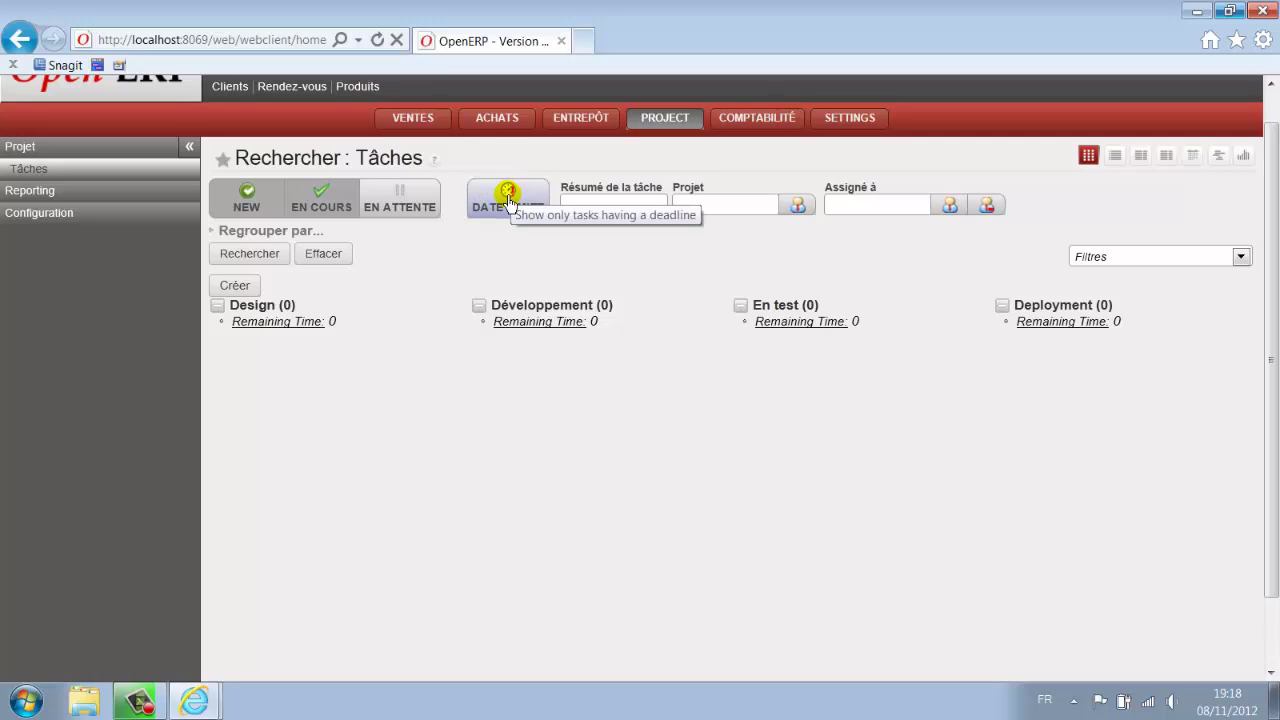
pyautogui.click(29, 193)
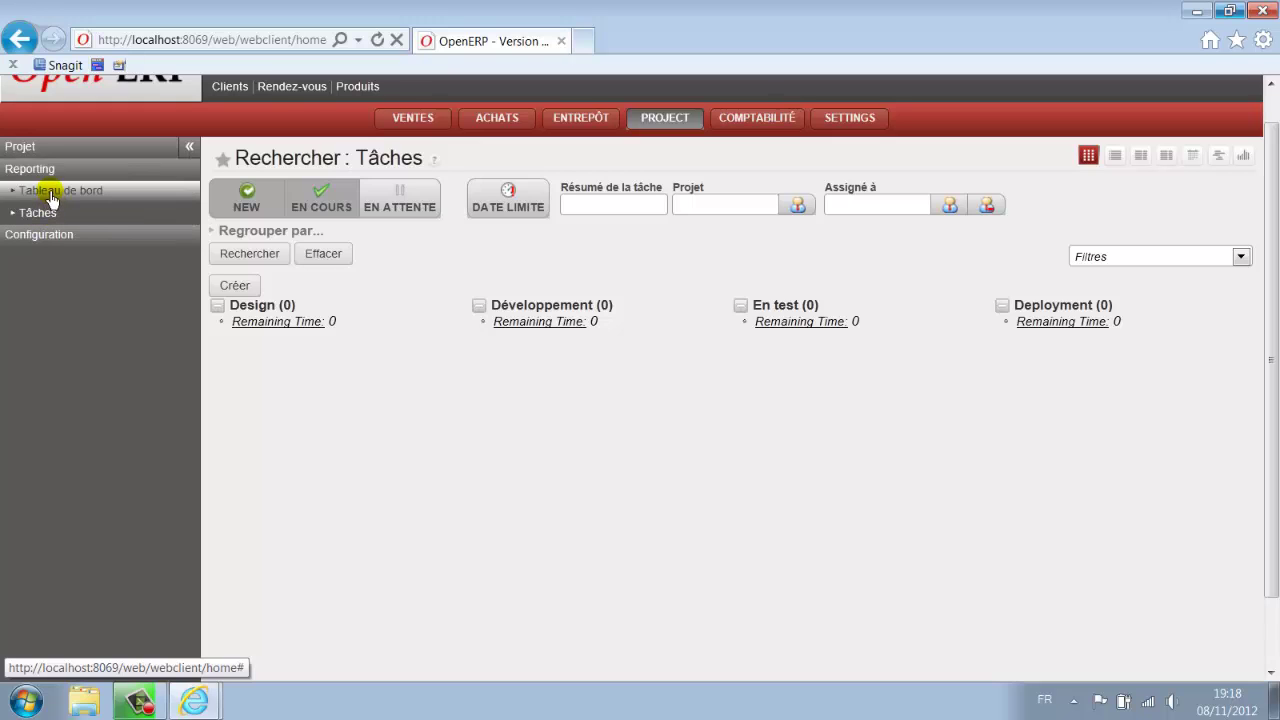
pyautogui.click(52, 197)
pyautogui.click(87, 215)
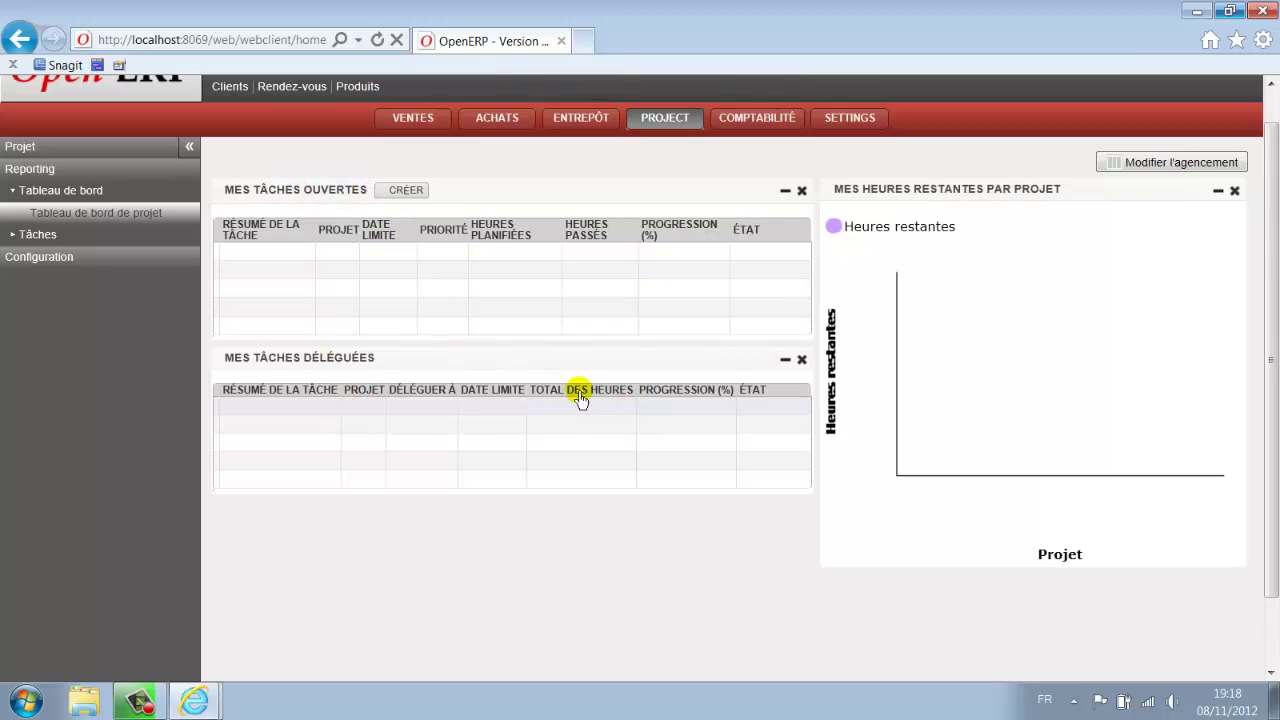
# Step: Open the Comptabilité module and view its Factures clients and Clients lists
pyautogui.click(740, 121)
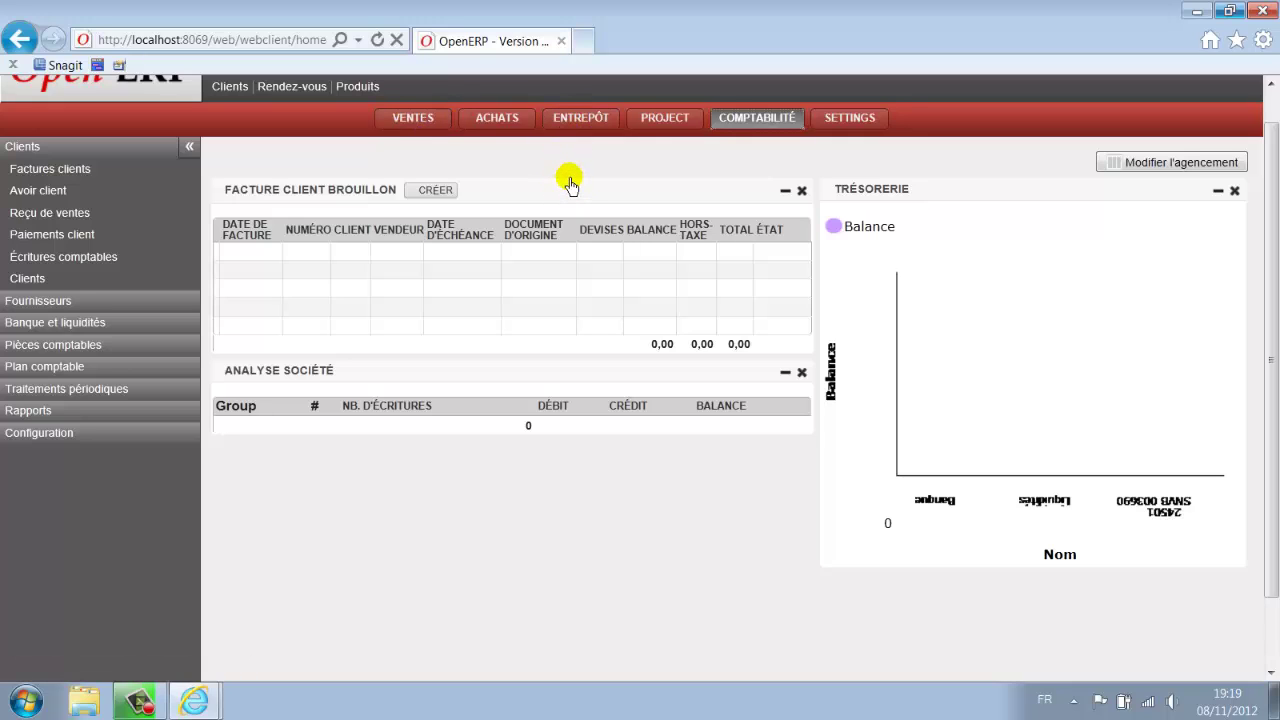
pyautogui.click(47, 172)
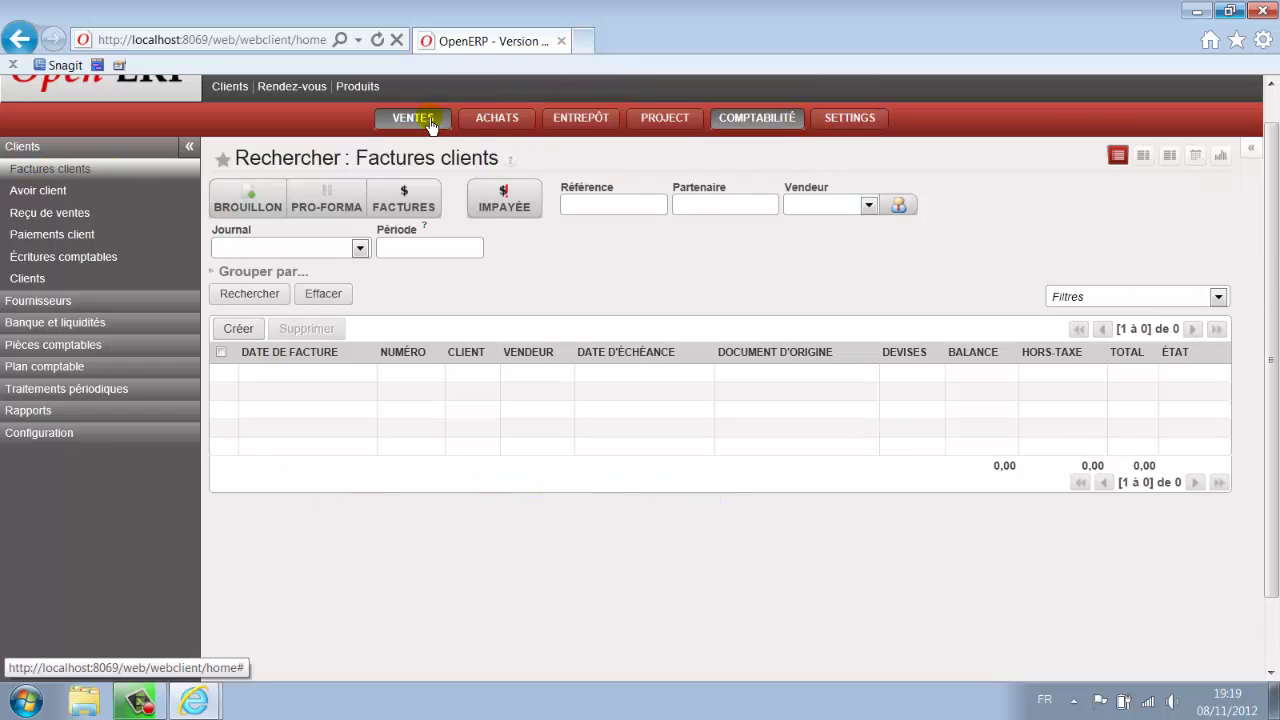
pyautogui.click(18, 283)
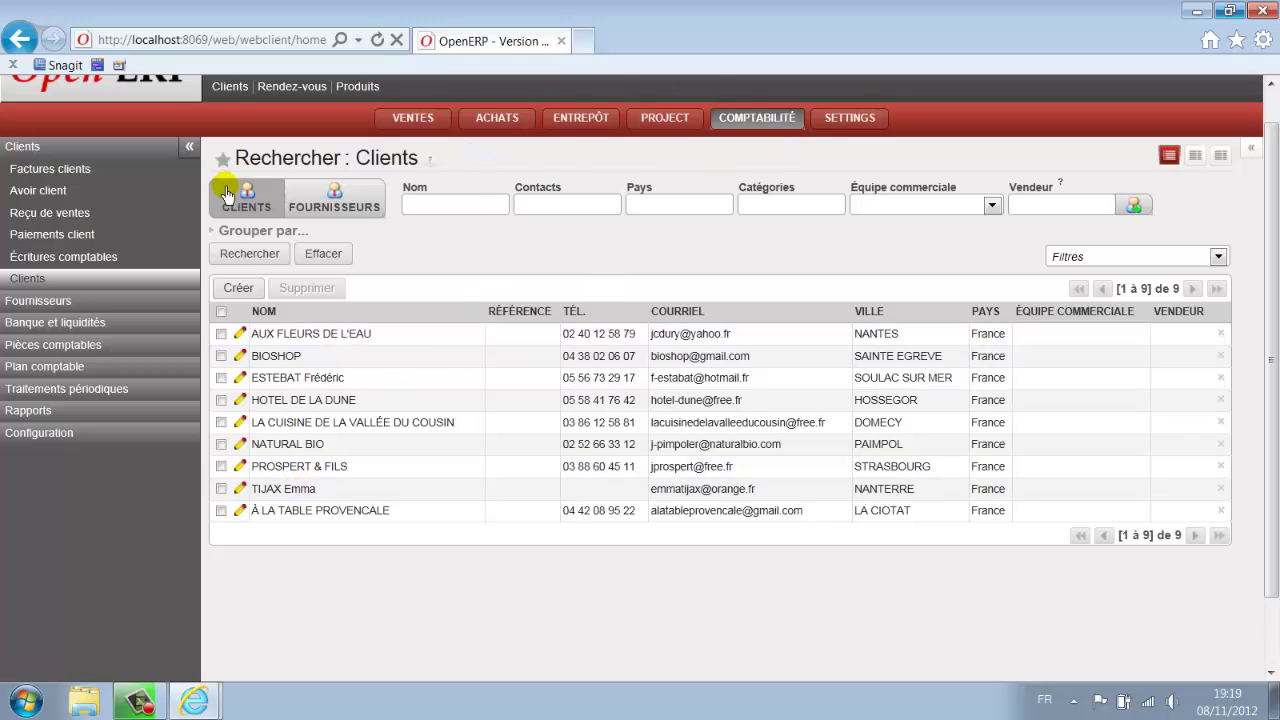
pyautogui.click(22, 148)
# Step: Open the Écritures comptables under Fournisseurs for Toutes les écritures and dismiss the error dialog
pyautogui.click(28, 172)
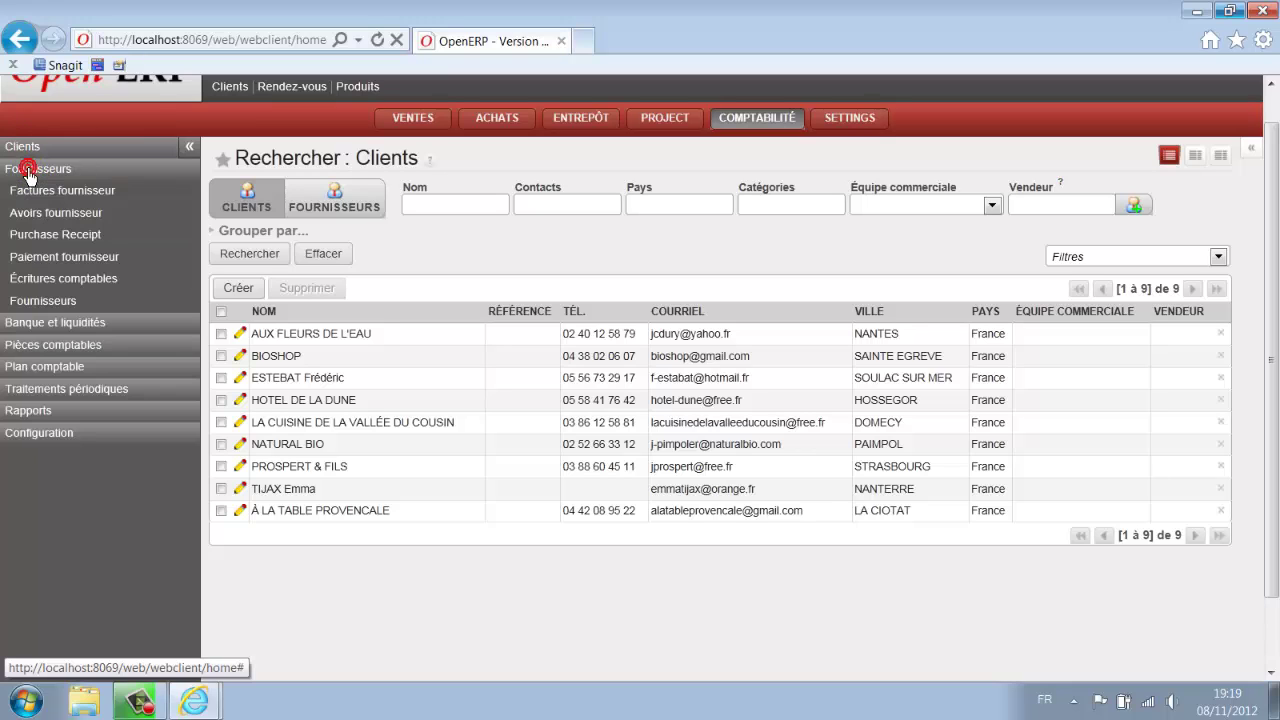
pyautogui.click(53, 283)
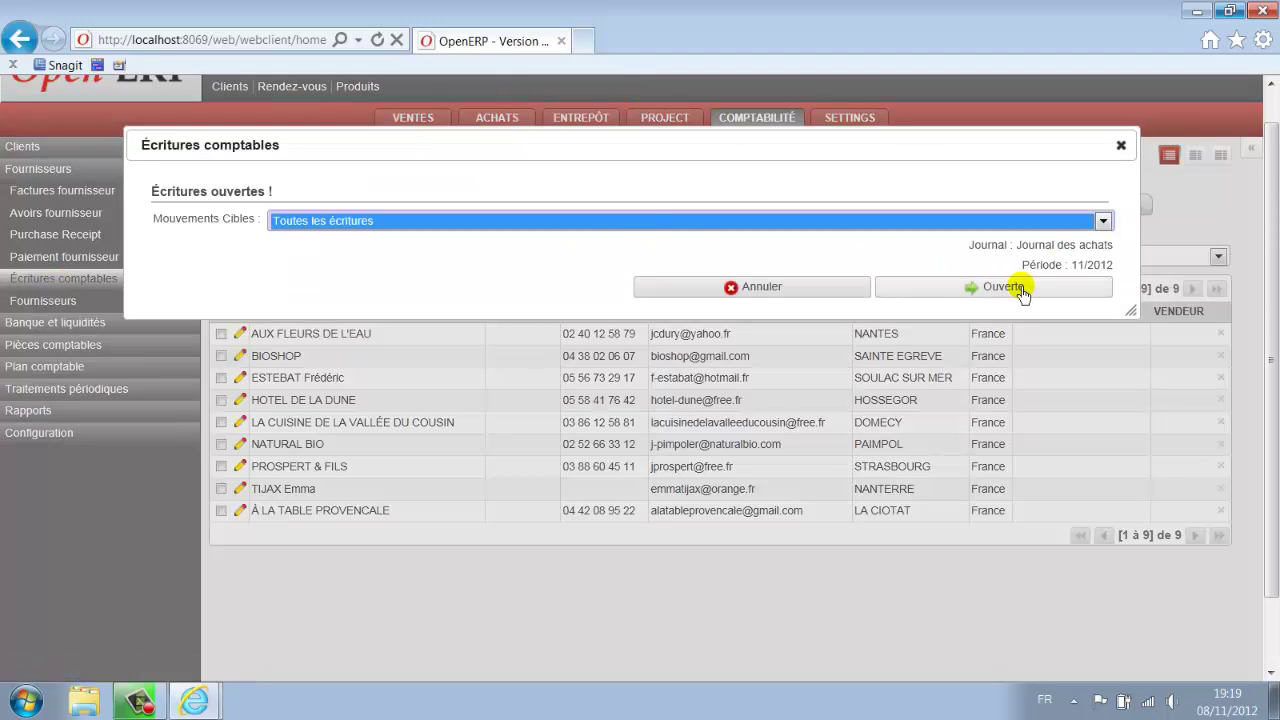
pyautogui.click(1020, 290)
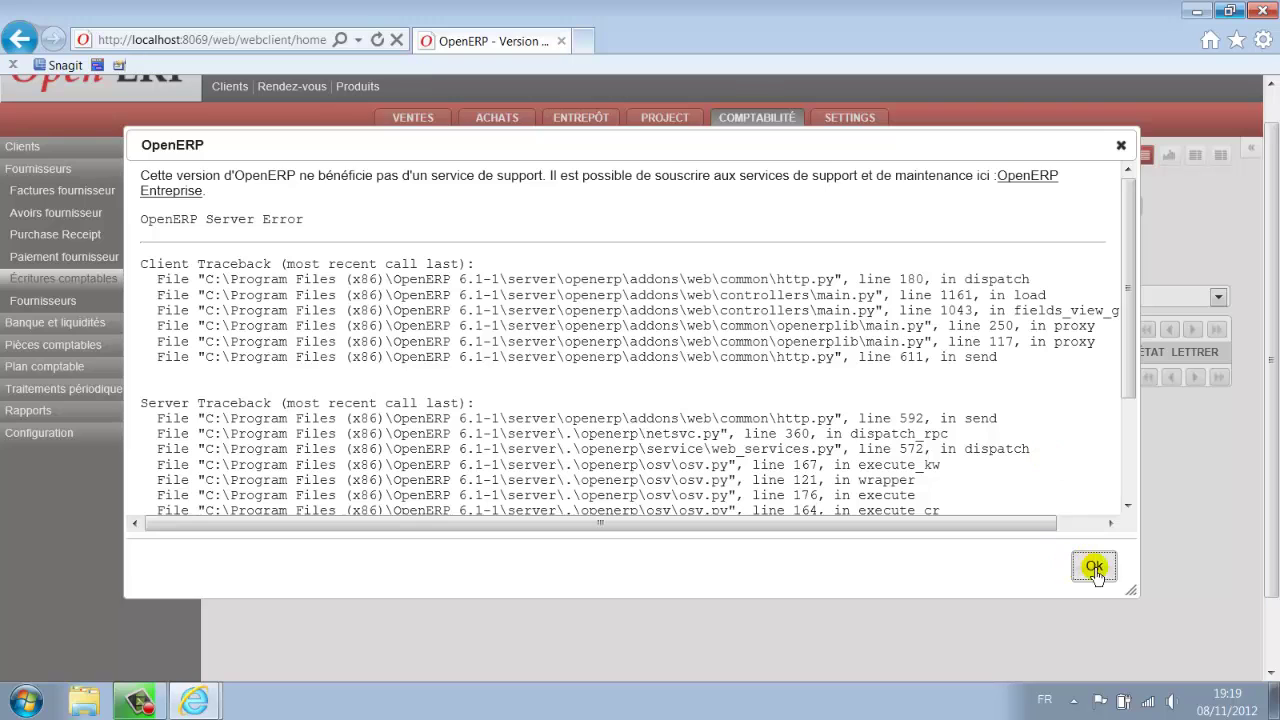
pyautogui.click(1121, 143)
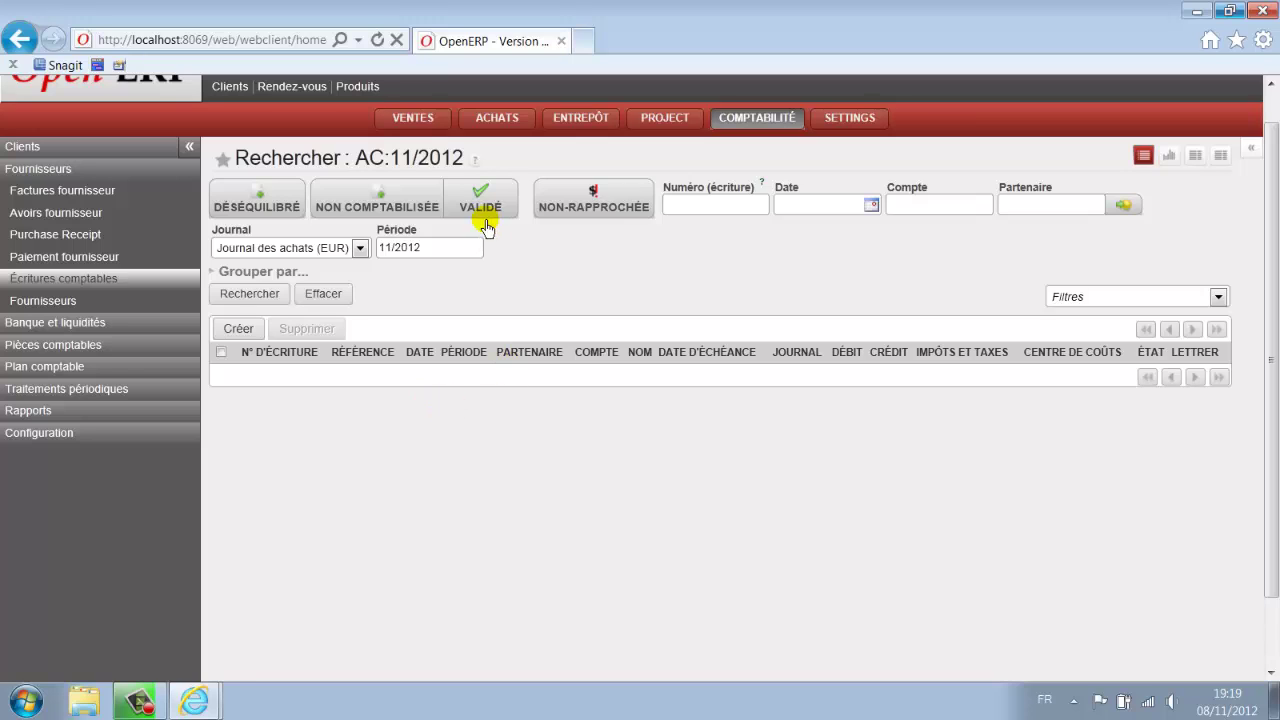
# Step: Display the Relevés bancaires list under Banque et liquidités and check the entries under Traitements périodiques
pyautogui.click(90, 325)
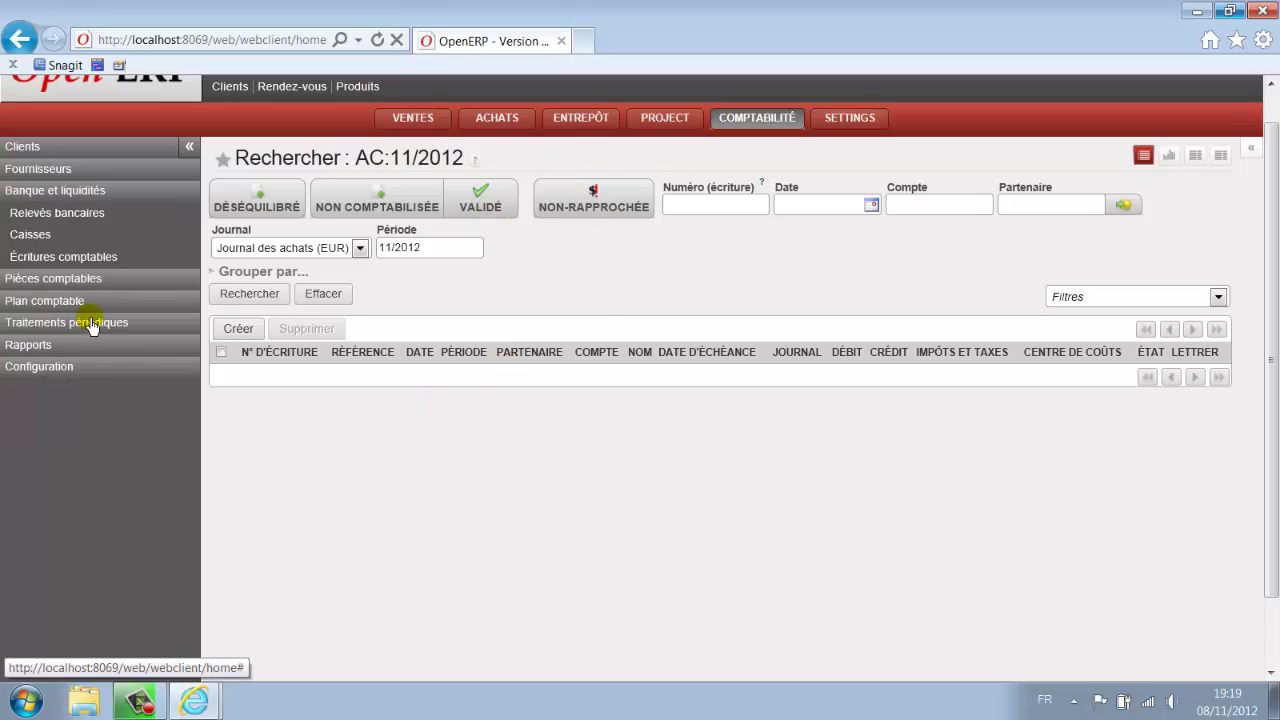
pyautogui.click(37, 218)
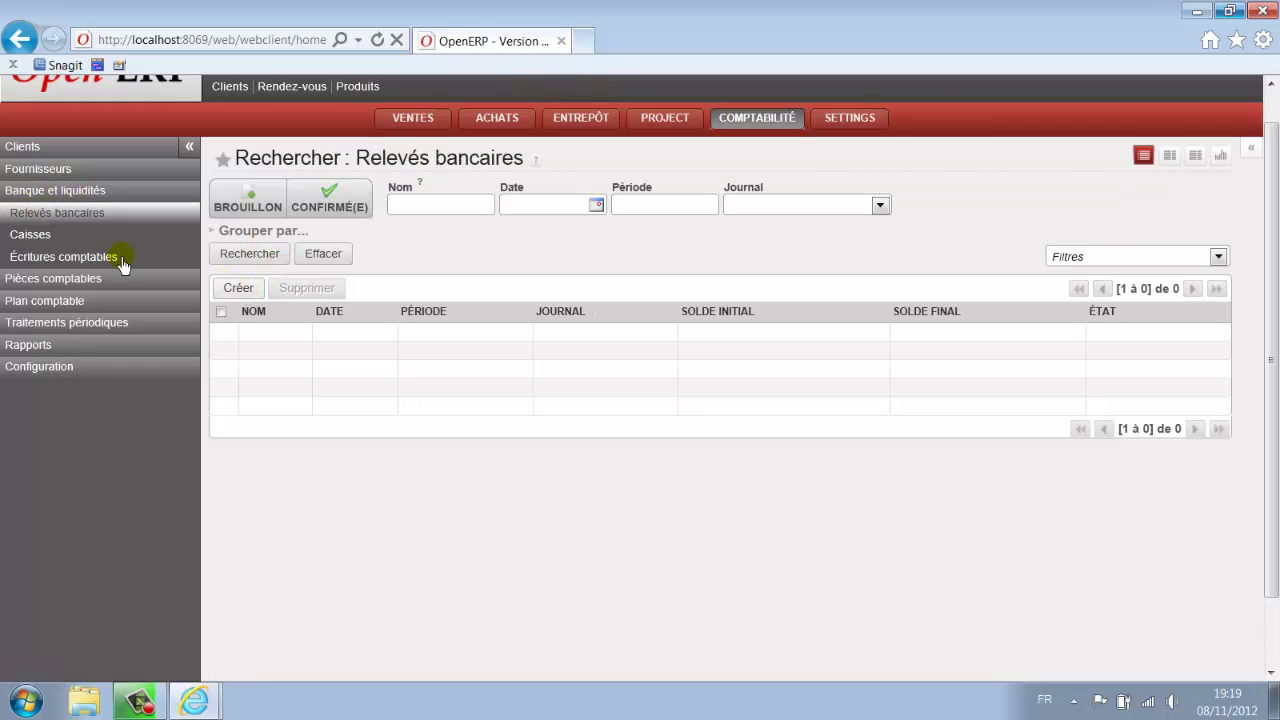
pyautogui.click(76, 192)
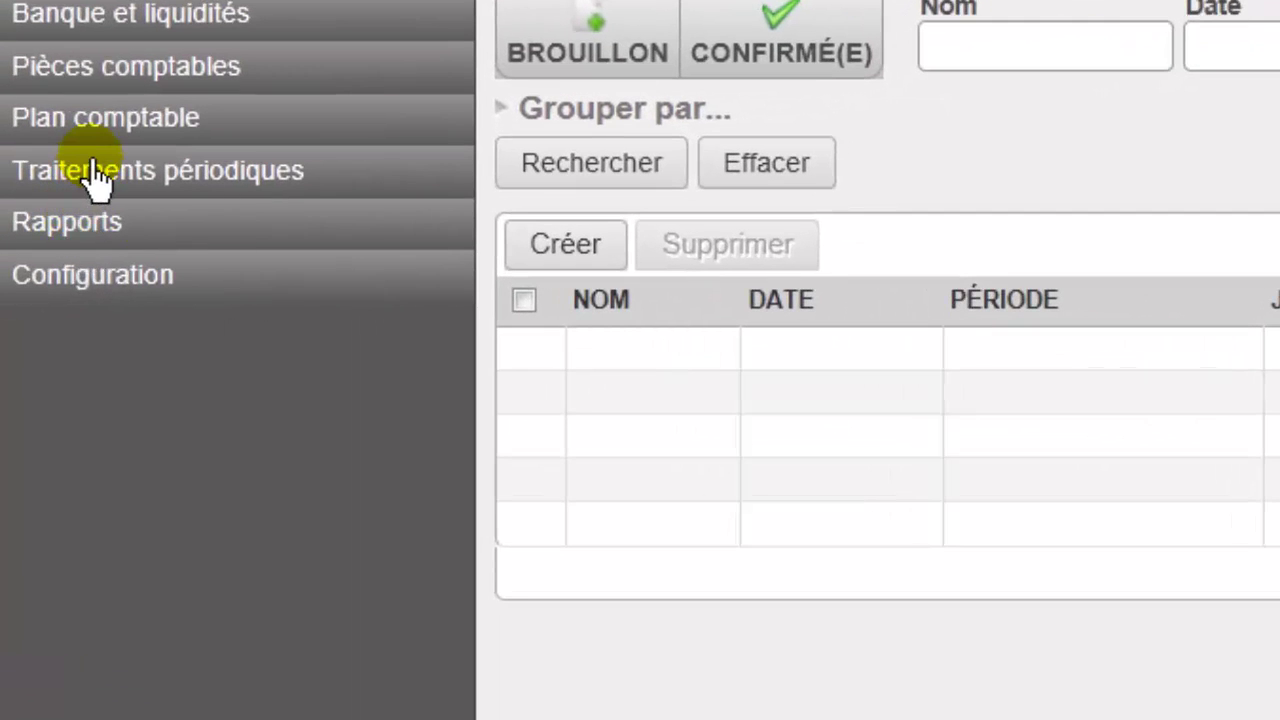
pyautogui.click(41, 257)
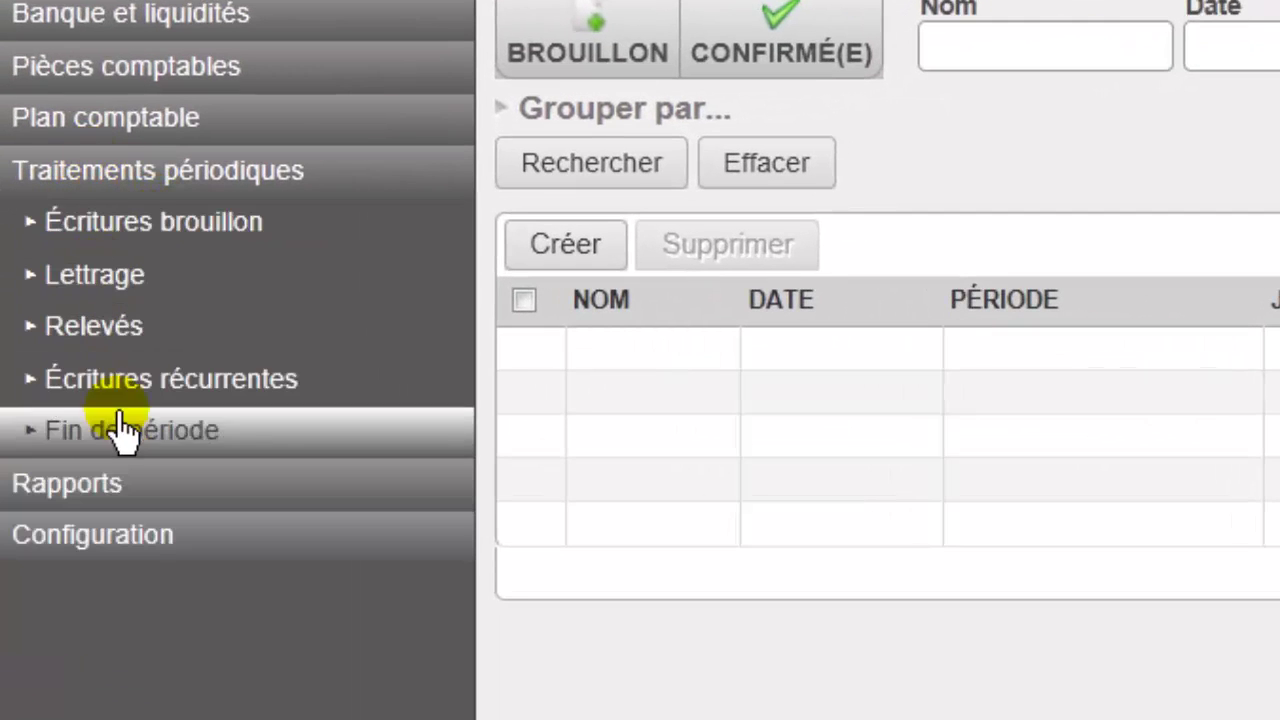
pyautogui.click(118, 174)
# Step: Examine the Rapports entries of the Comptabilité module, including the Rapports de comptabilité within Rapports officiels
pyautogui.click(80, 220)
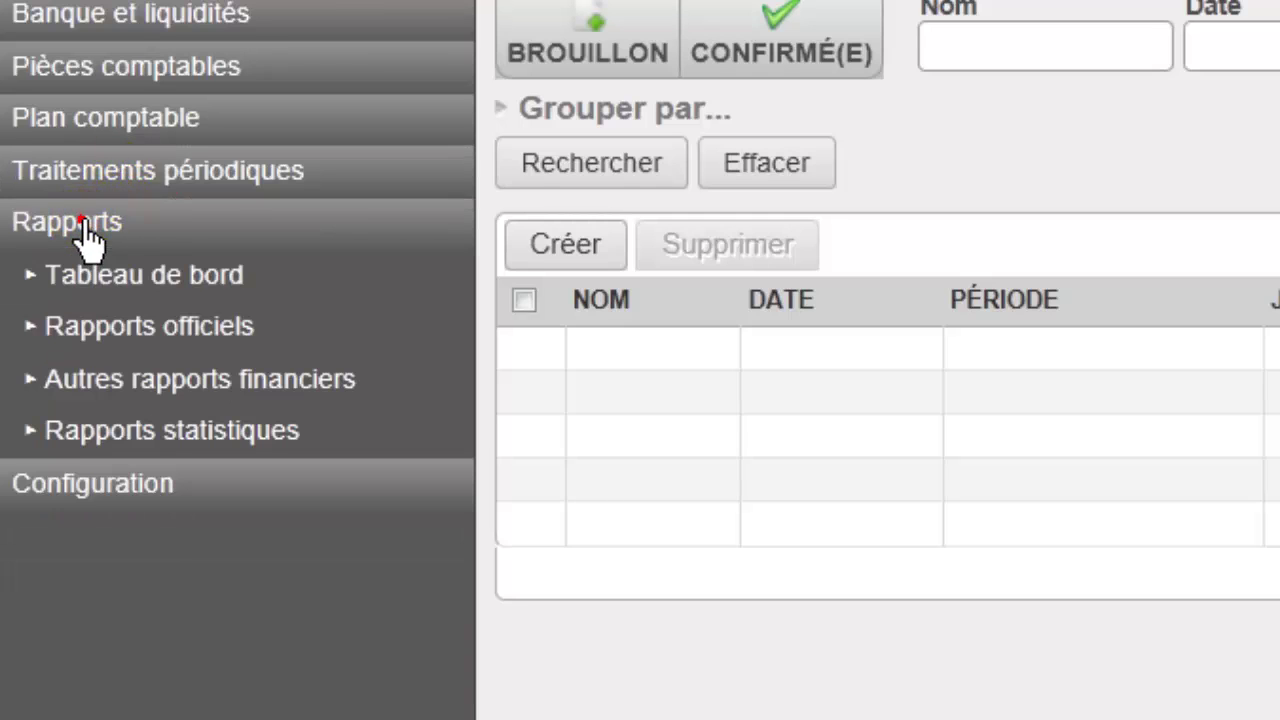
pyautogui.click(132, 332)
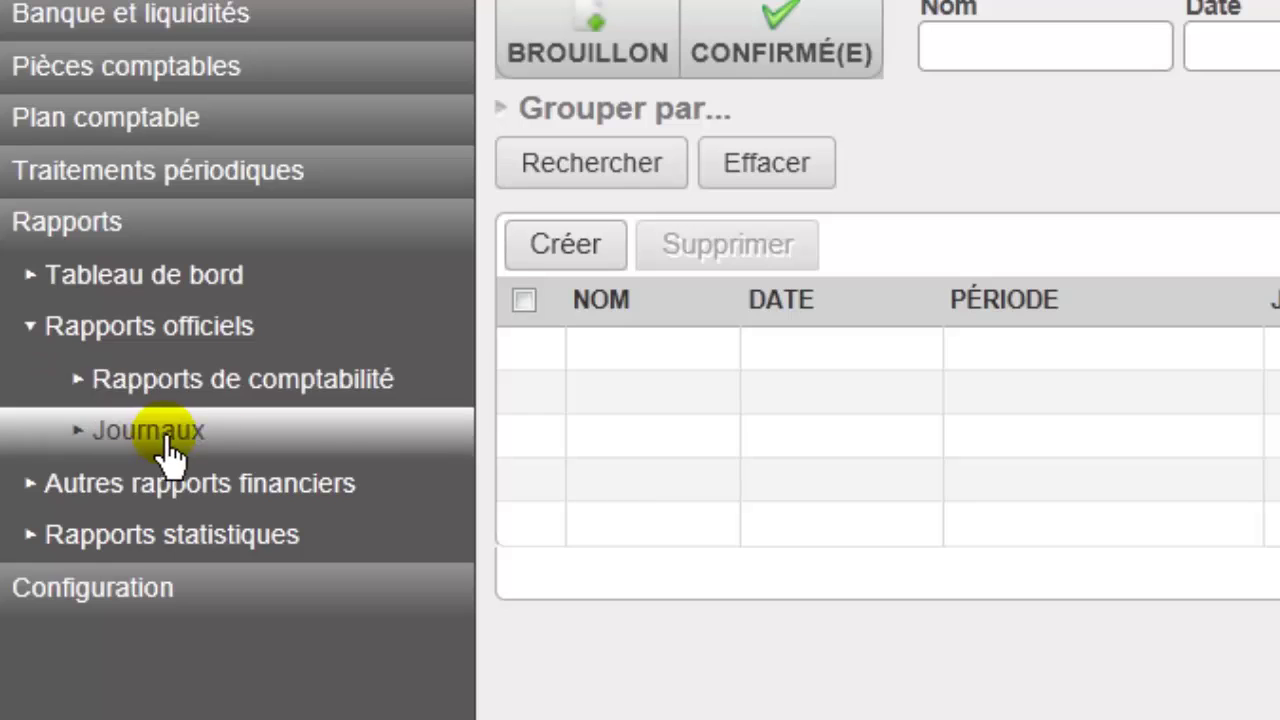
pyautogui.click(232, 392)
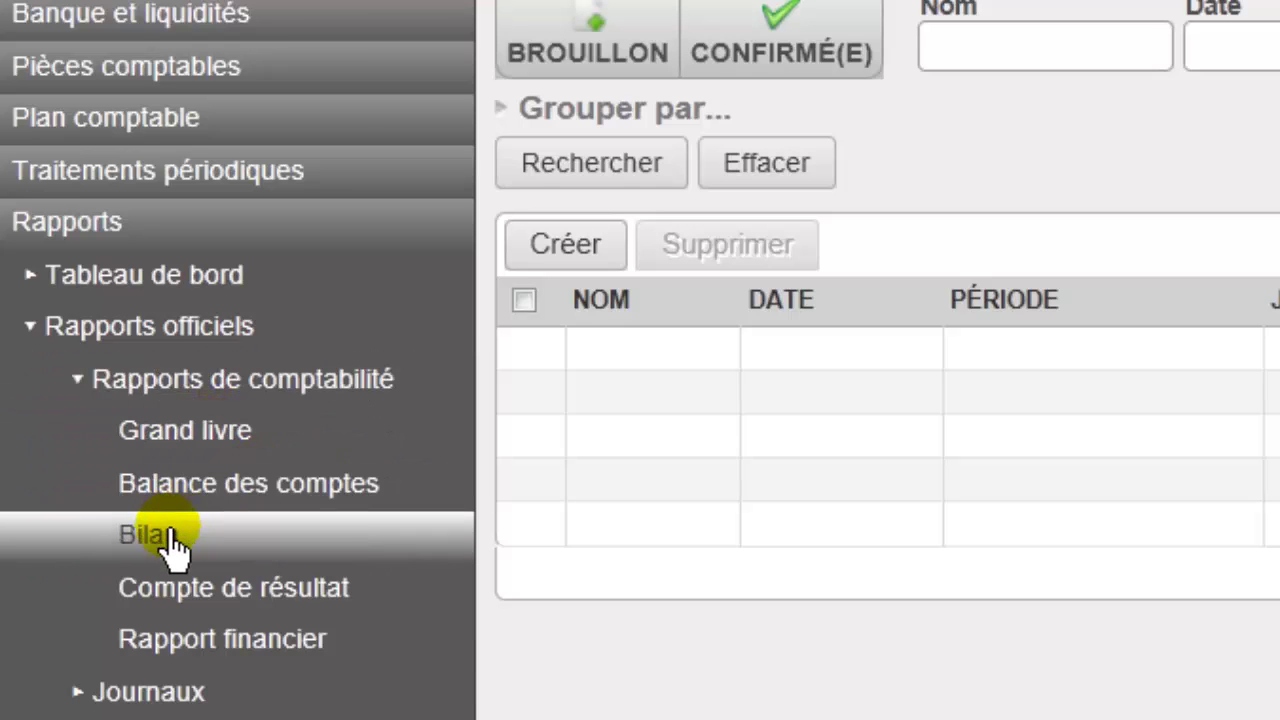
pyautogui.click(33, 336)
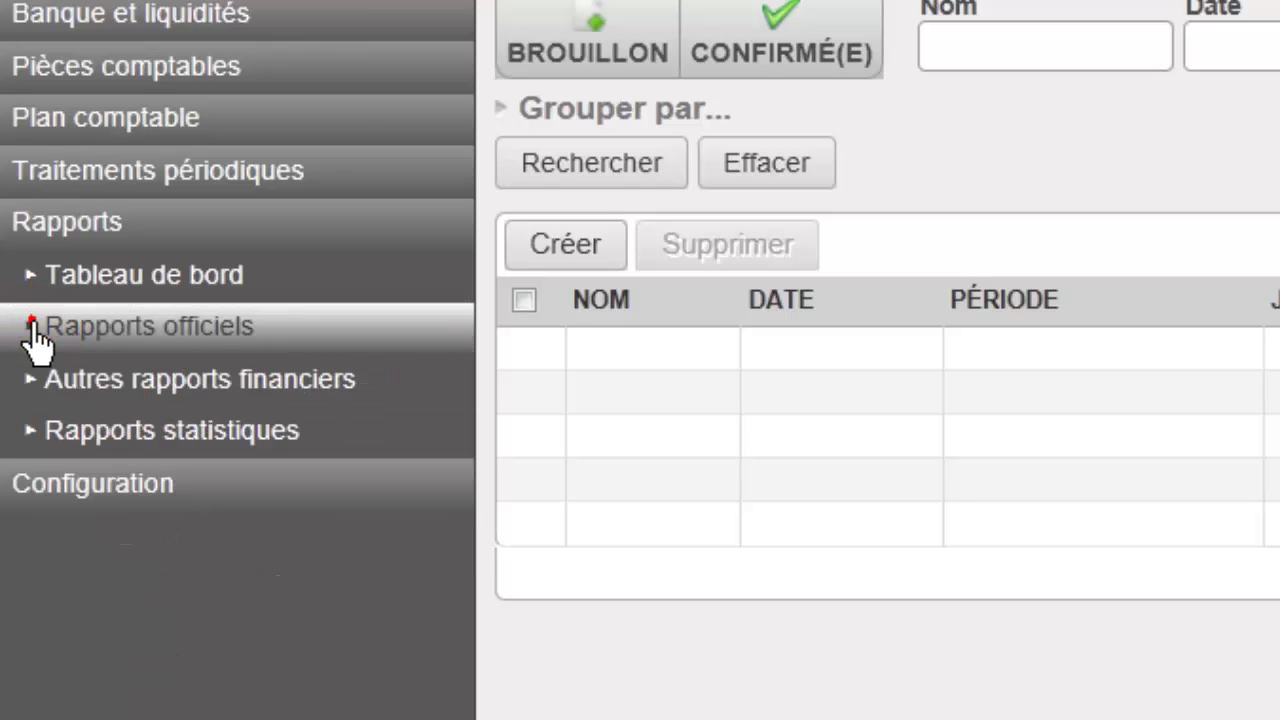
# Step: View the Rapport de taxes dialog under Autres rapports financiers and close it without printing
pyautogui.click(198, 392)
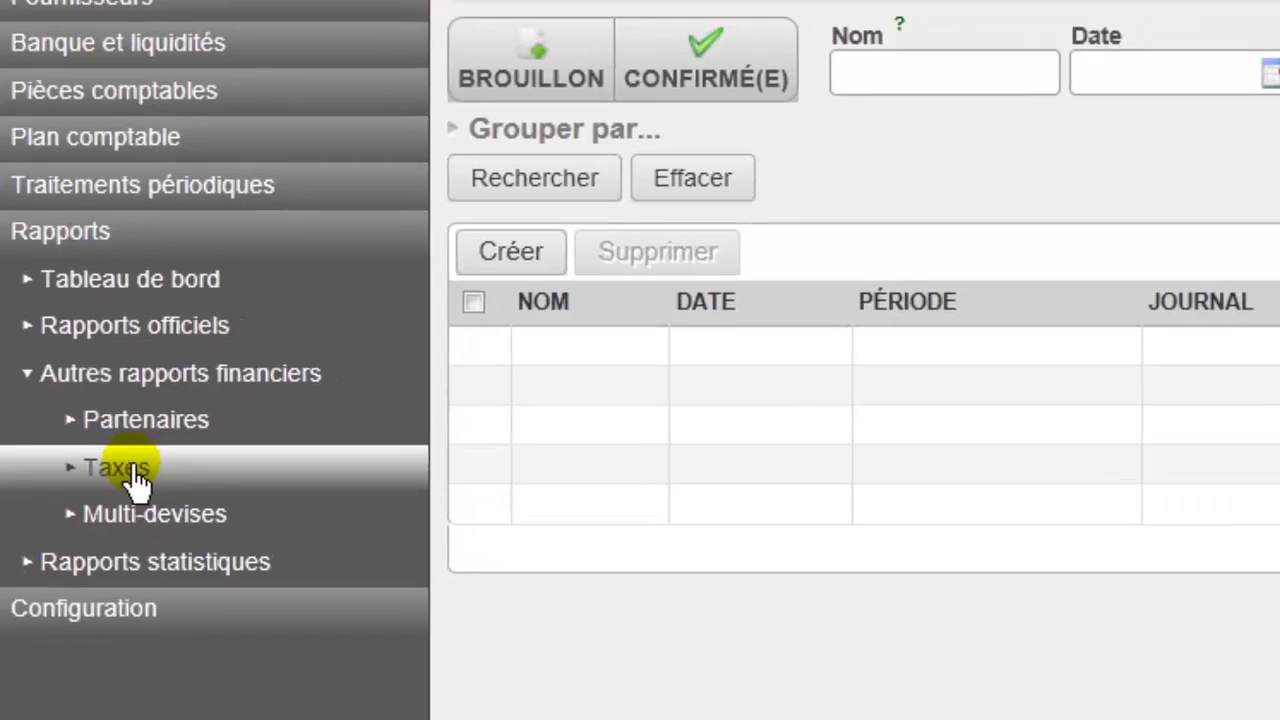
pyautogui.click(150, 493)
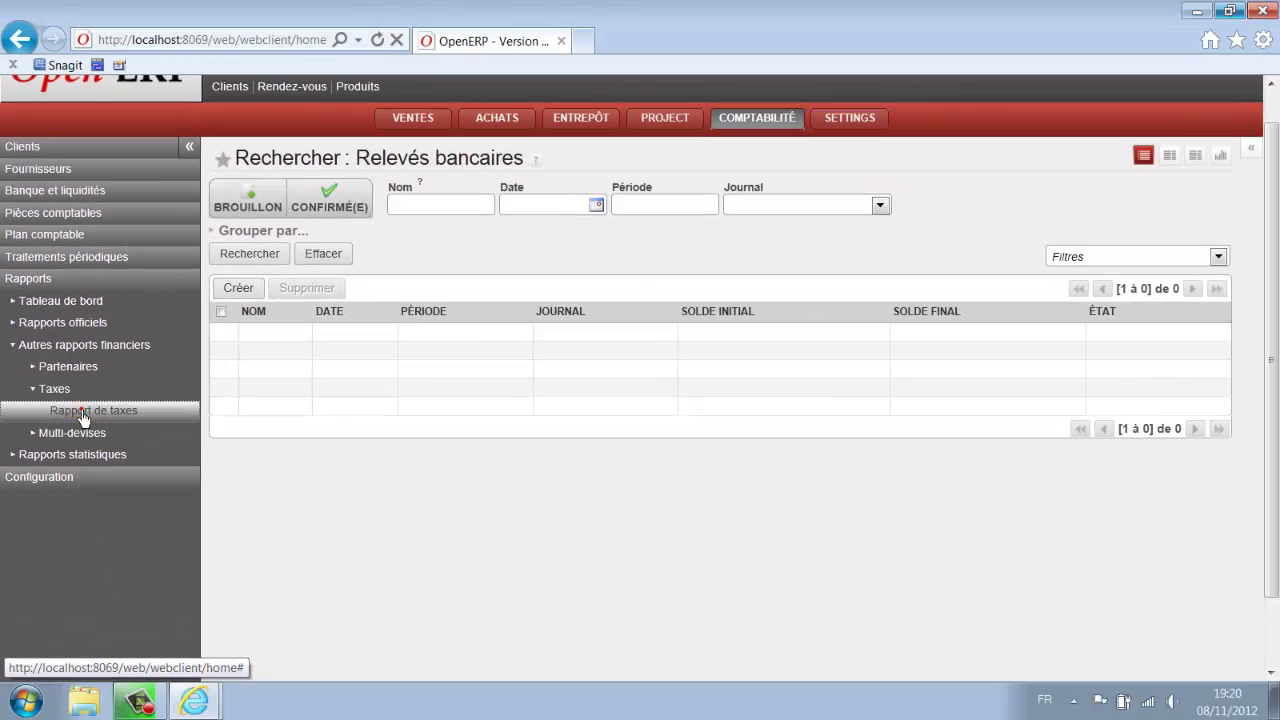
pyautogui.click(83, 412)
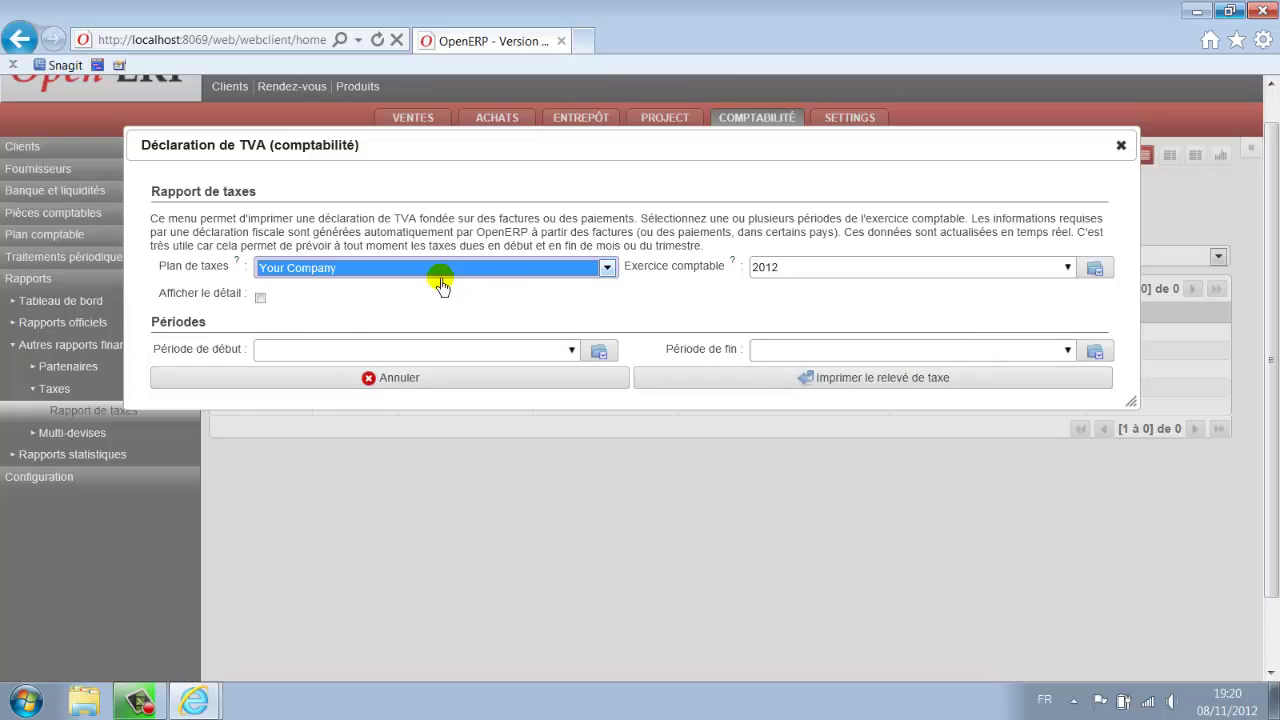
pyautogui.click(1120, 145)
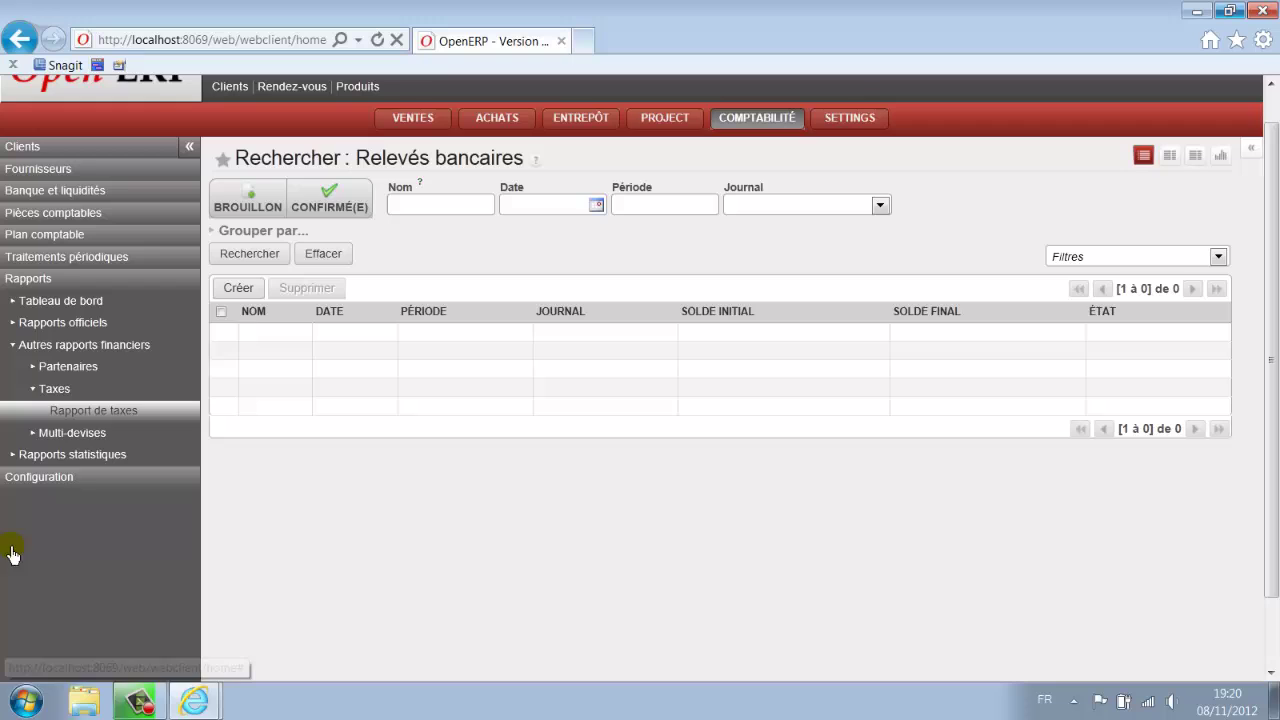
# Step: Display the Comptes list from the Comptabilité financière section of the accounting configuration
pyautogui.click(54, 477)
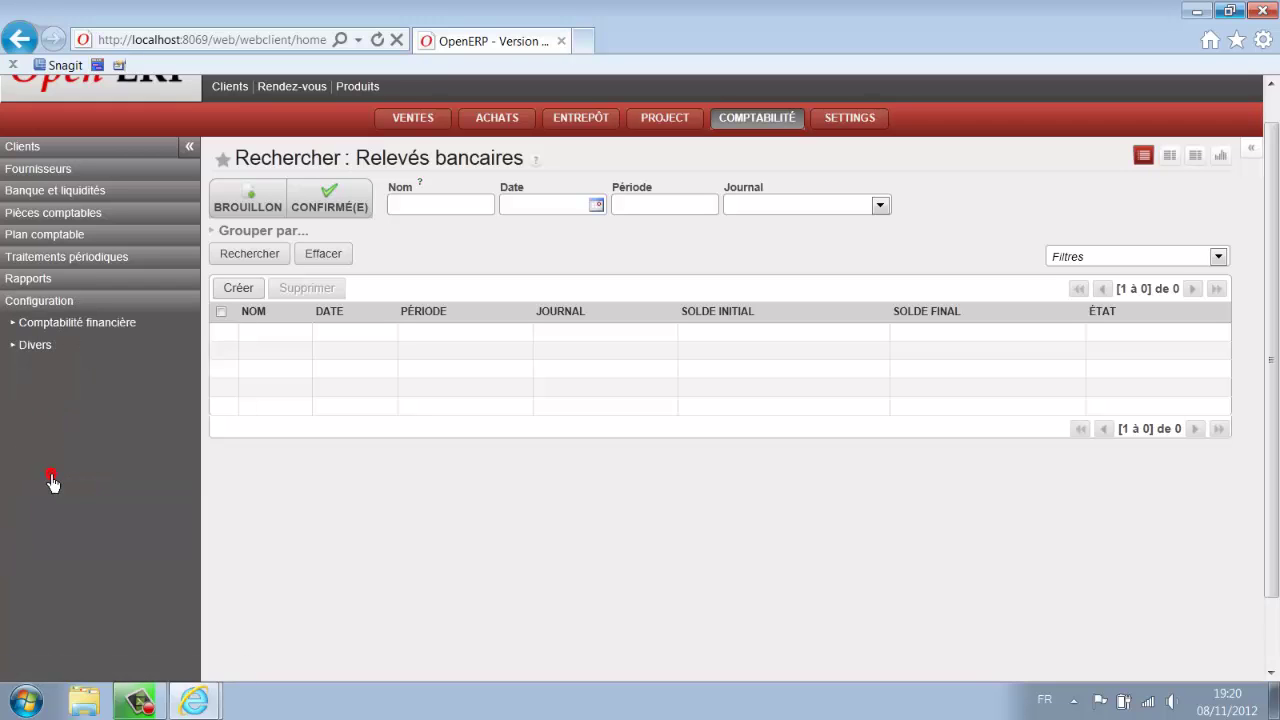
pyautogui.click(49, 327)
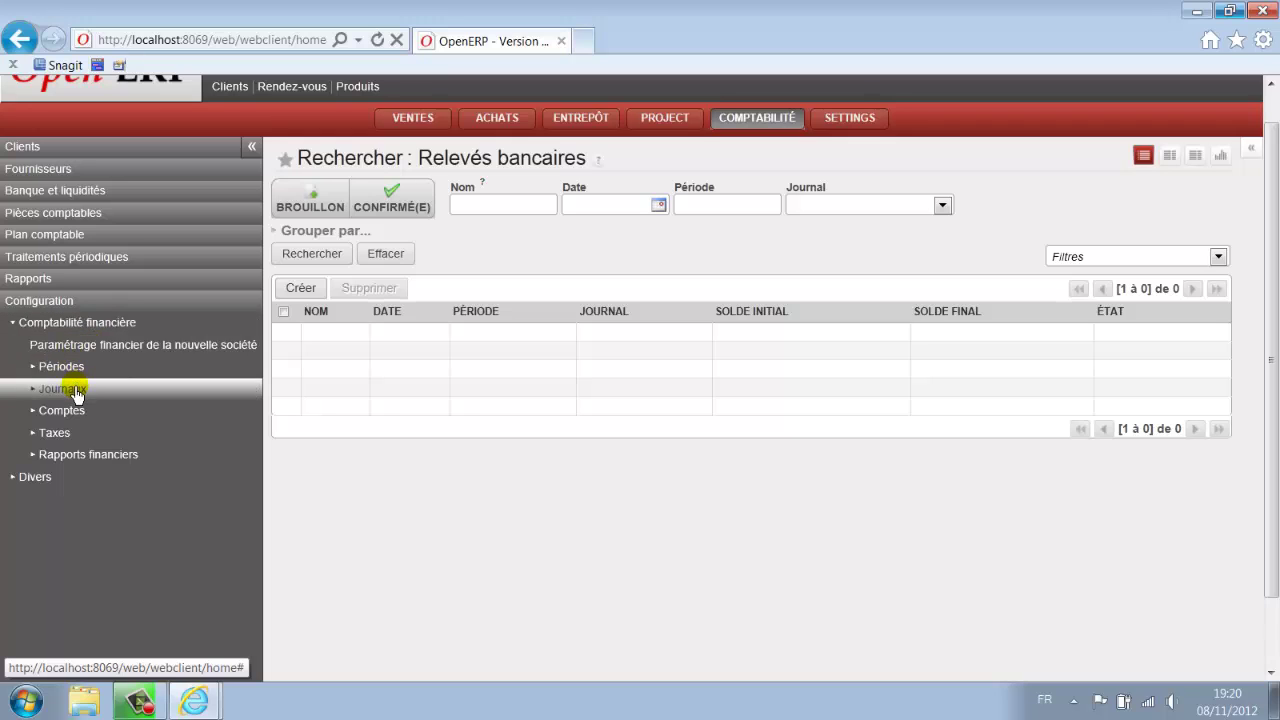
pyautogui.click(55, 414)
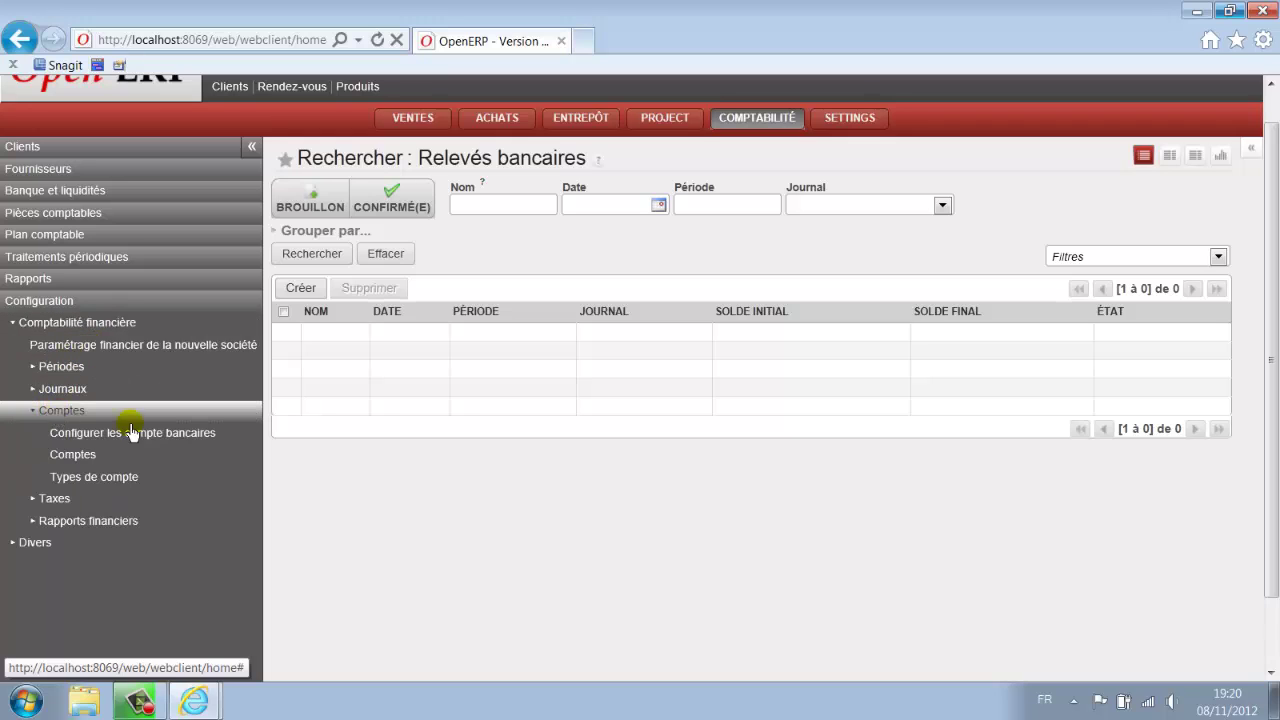
pyautogui.click(83, 459)
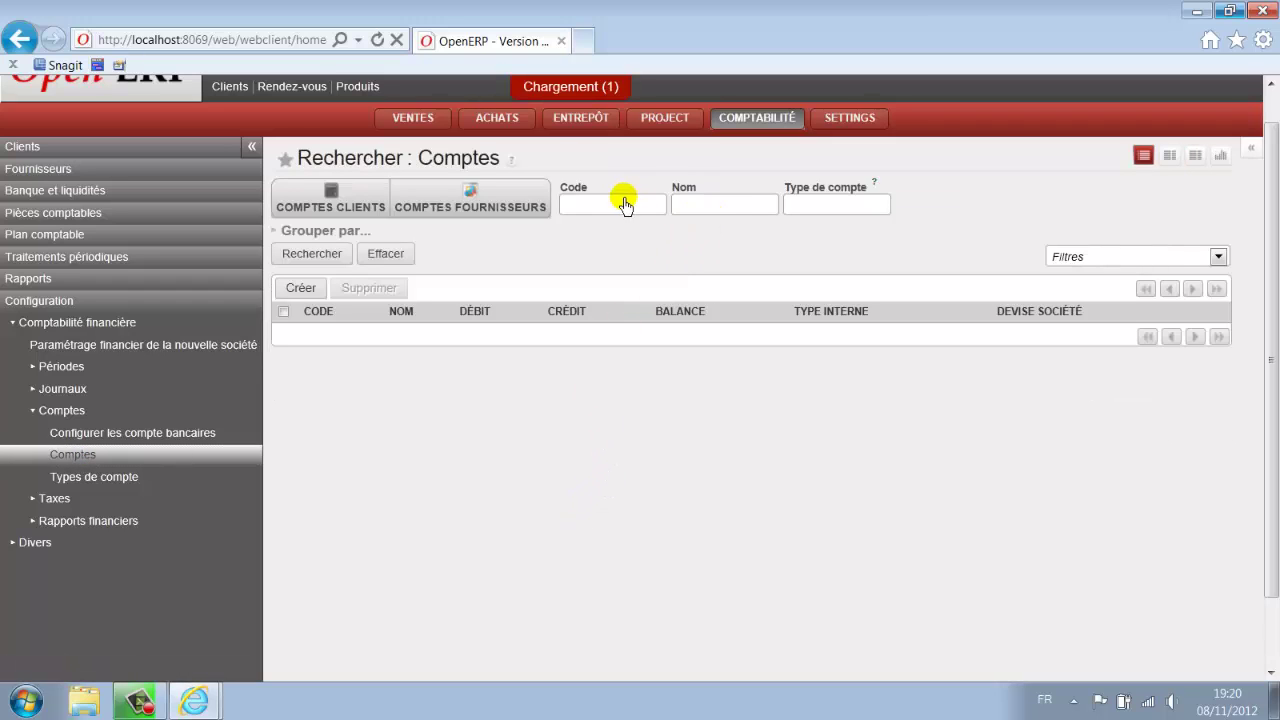
# Step: Search the Comptes list for code 60, look through the purchase accounts and collapse the Configuration section
pyautogui.click(586, 205)
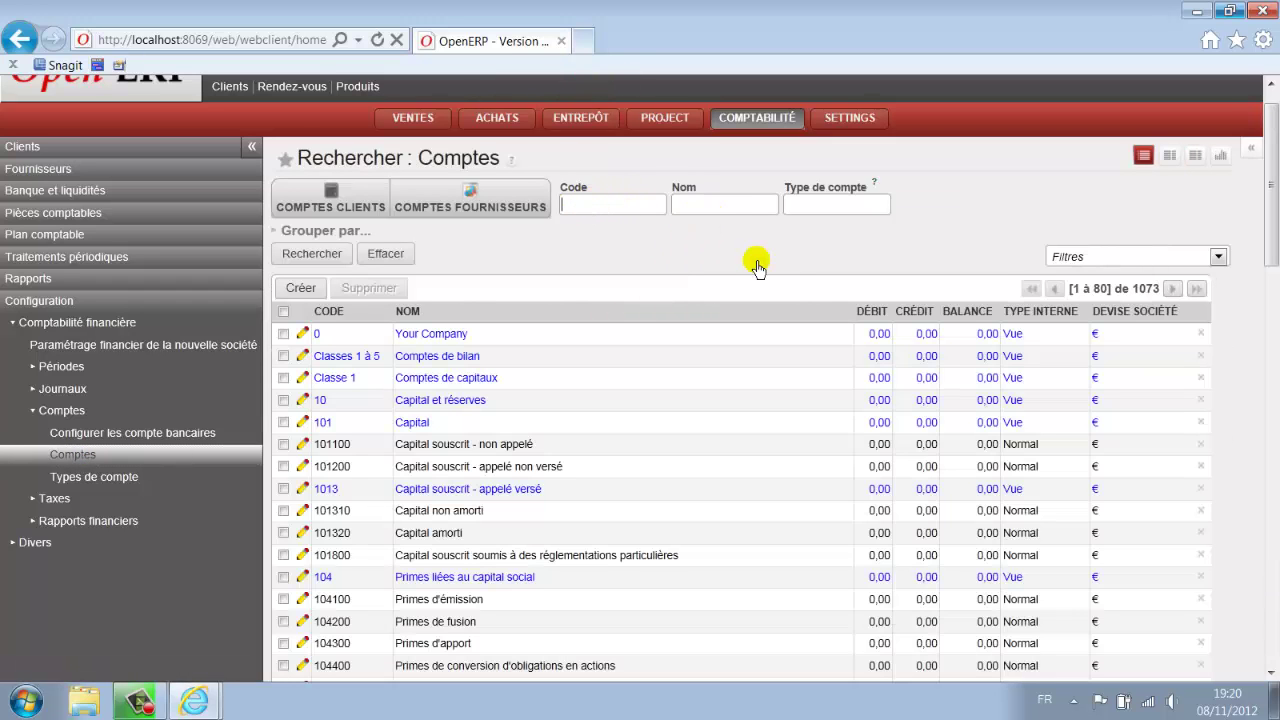
pyautogui.write('60')
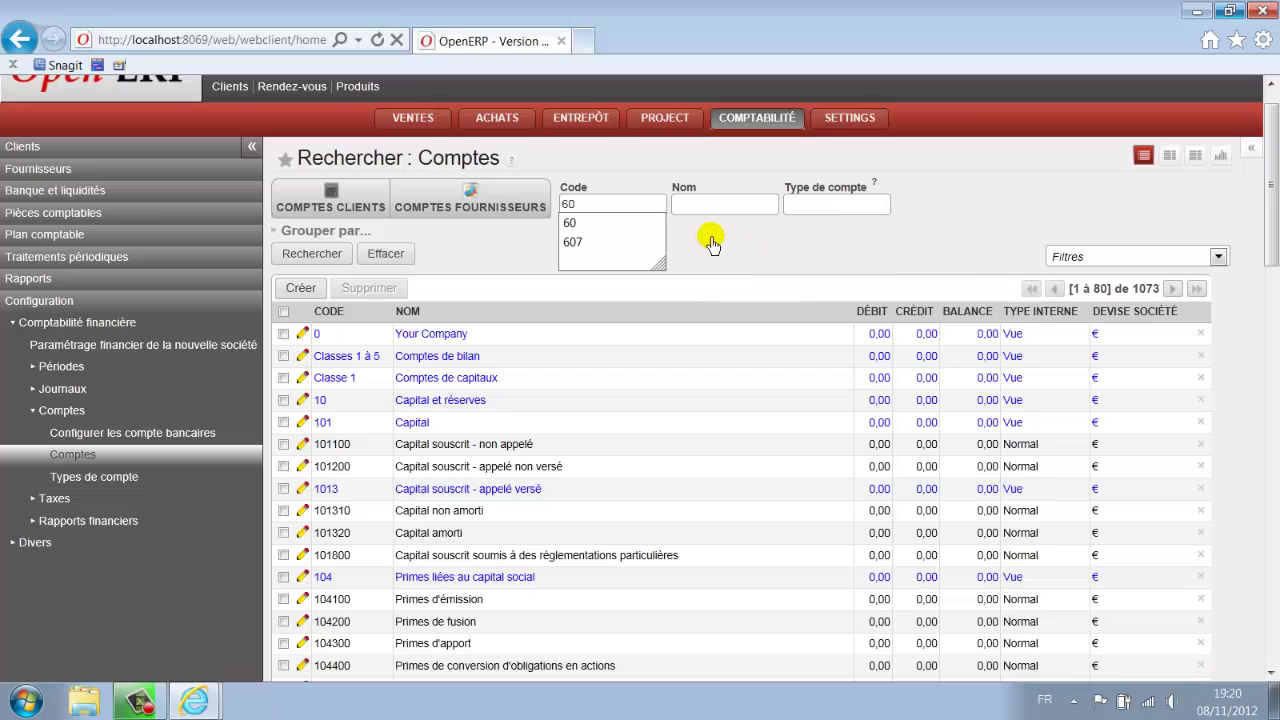
pyautogui.click(318, 253)
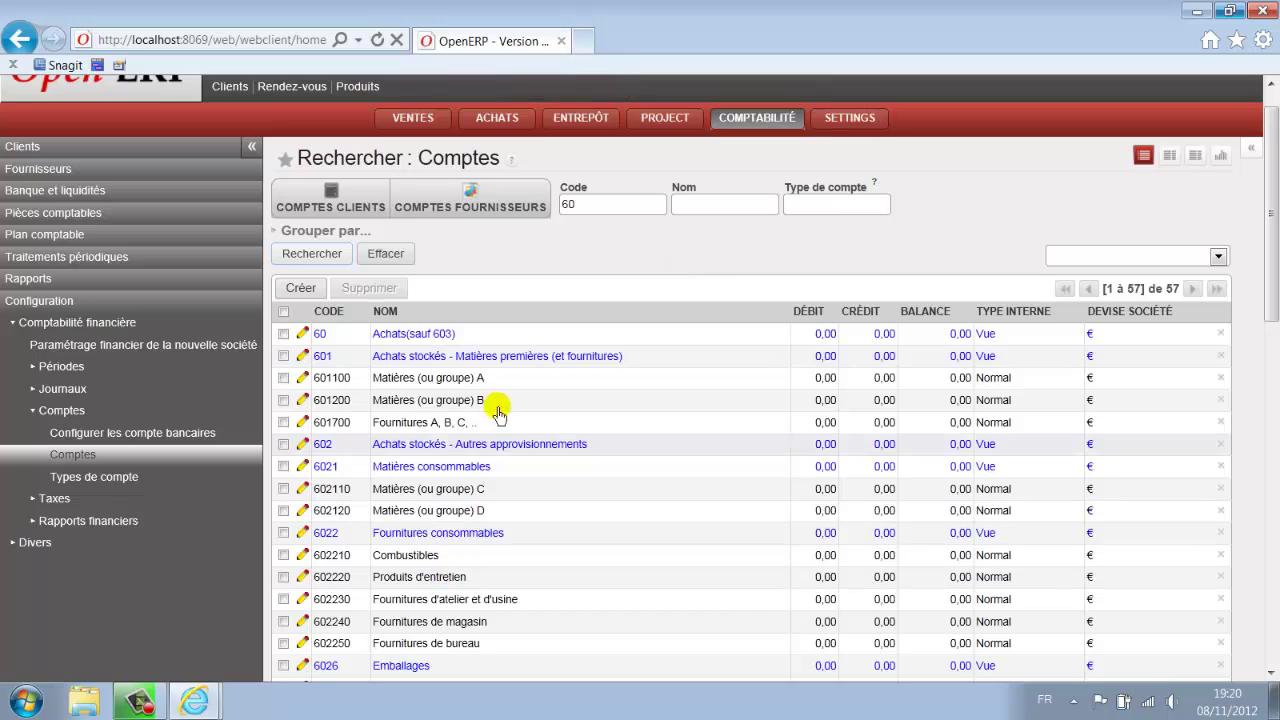
pyautogui.scroll(-4, 571, 434)
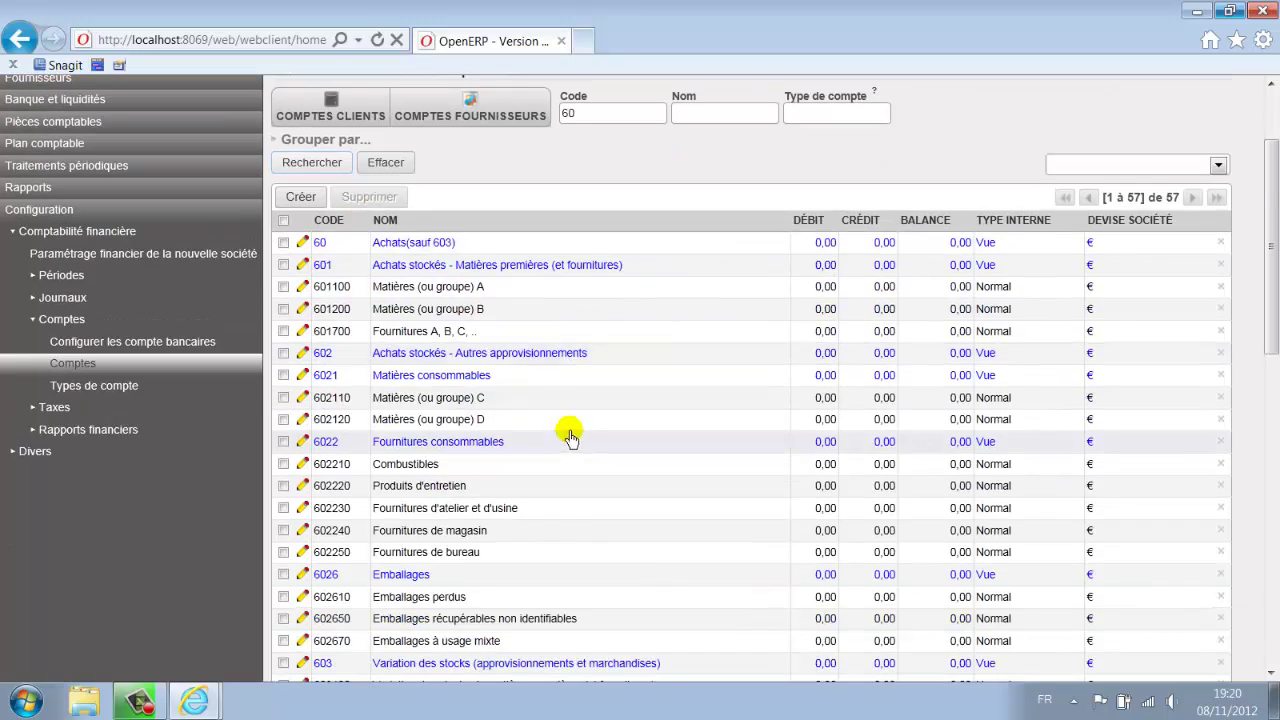
pyautogui.scroll(-8, 555, 305)
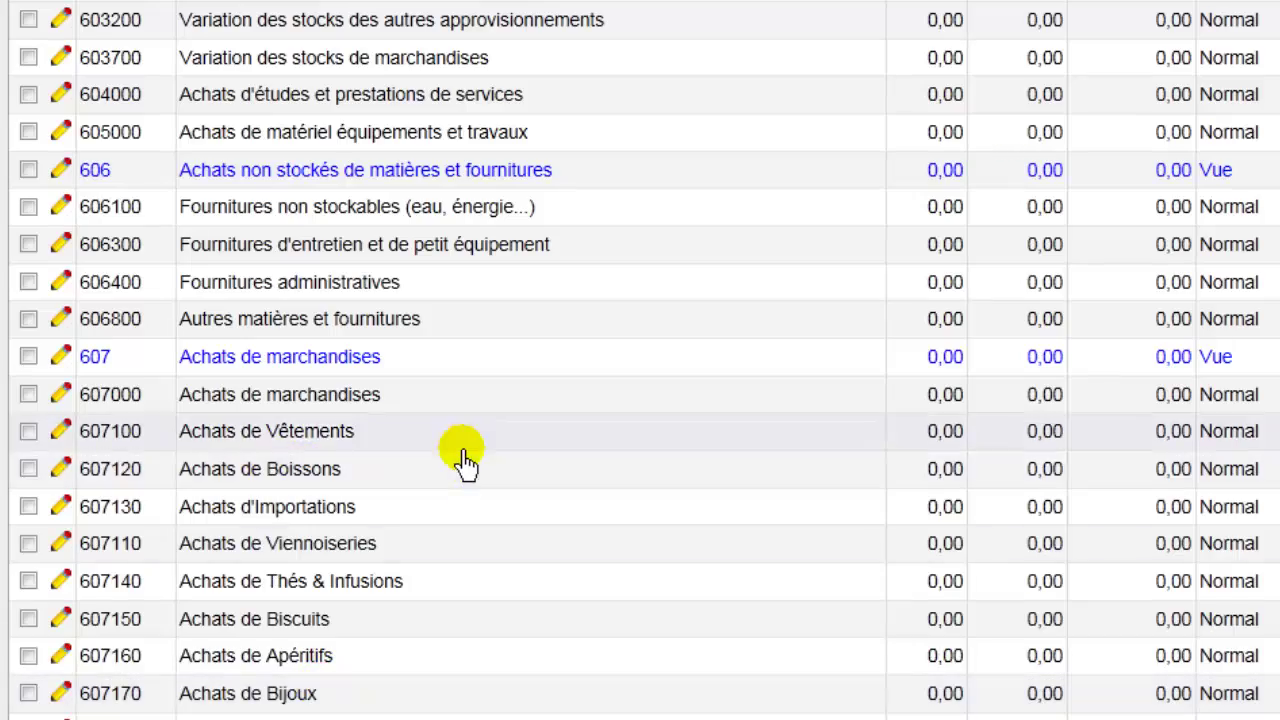
pyautogui.scroll(6, 463, 457)
pyautogui.scroll(4, 453, 424)
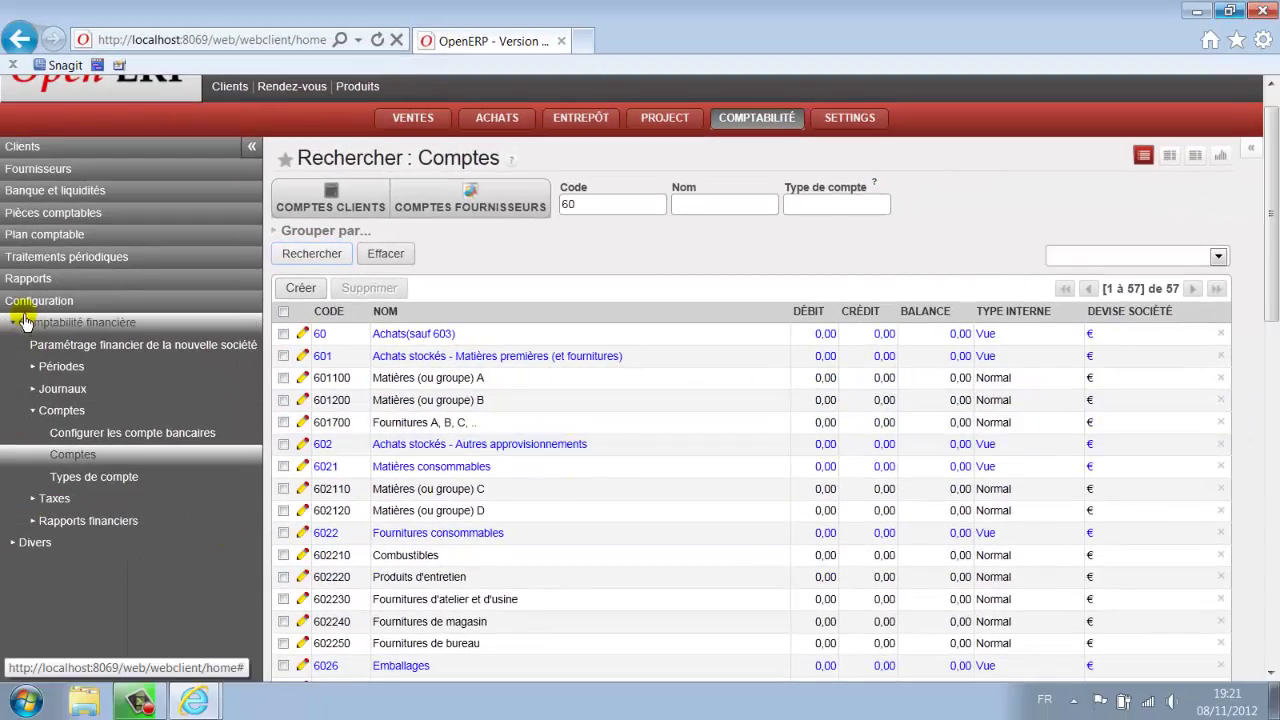
pyautogui.click(24, 298)
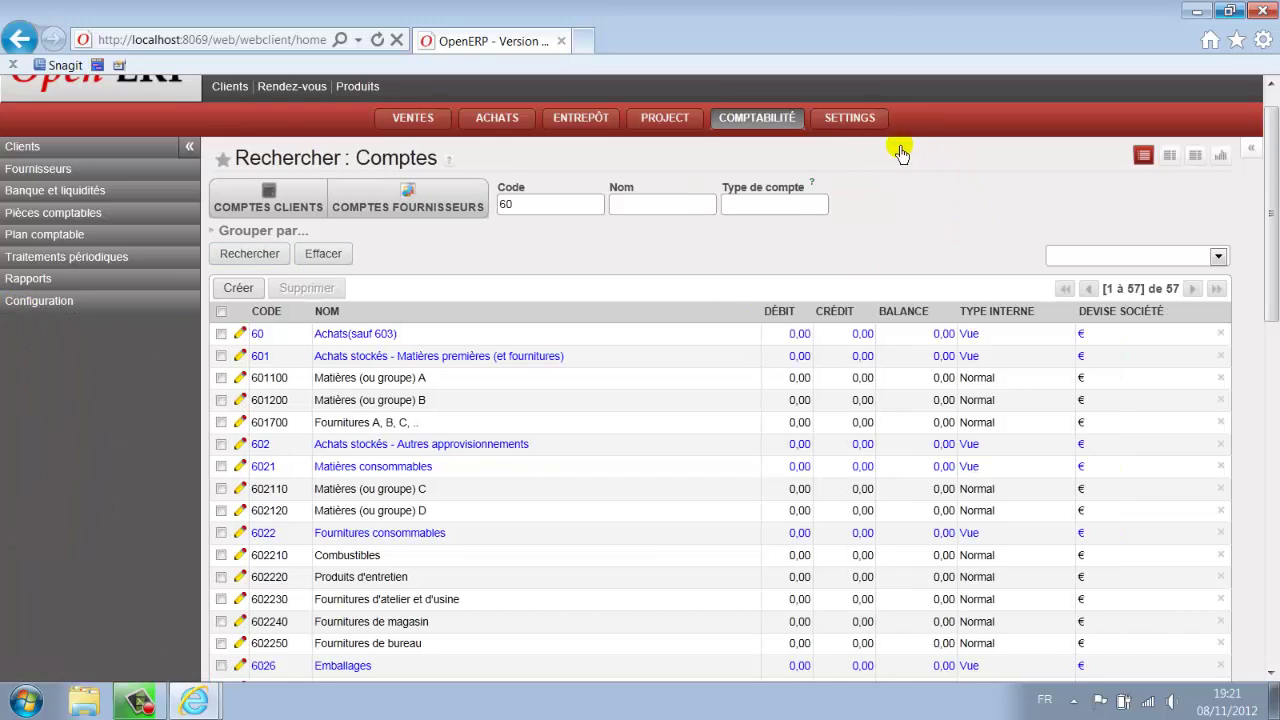
# Step: Display the Modules list in the Settings section, look through the installed and available apps, and reload the list
pyautogui.click(850, 120)
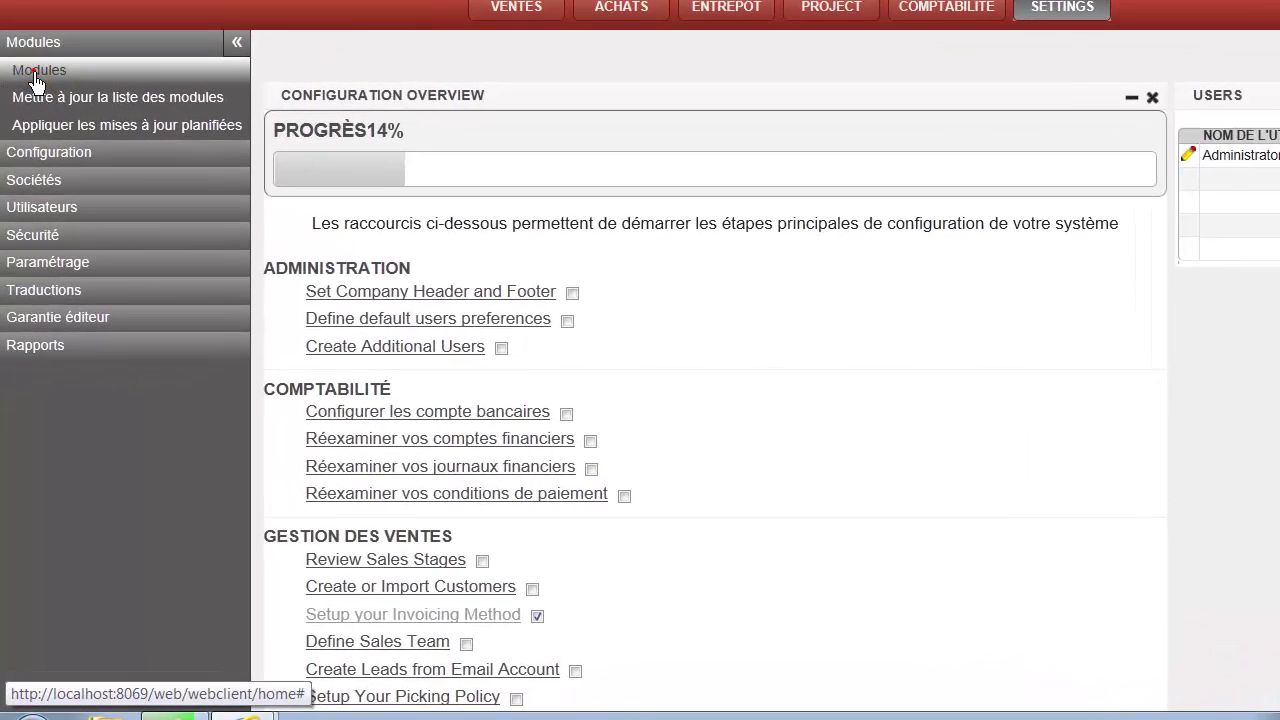
pyautogui.click(35, 78)
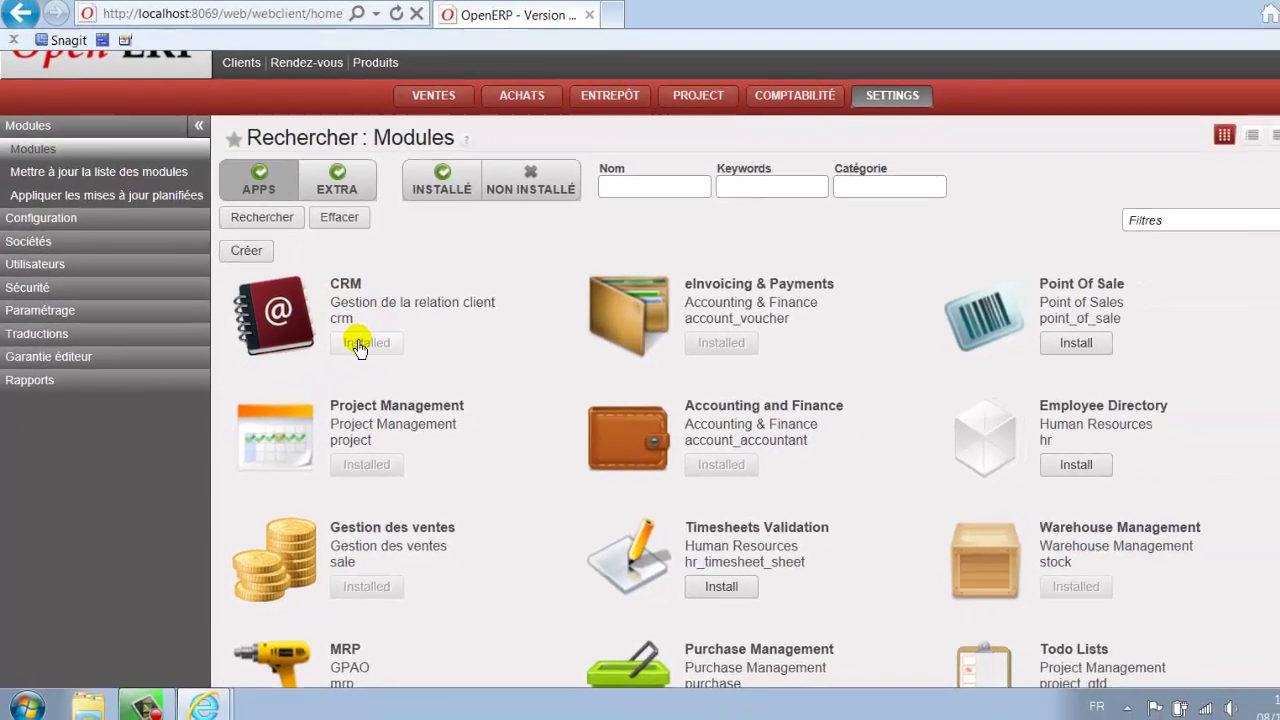
pyautogui.scroll(-3, 470, 370)
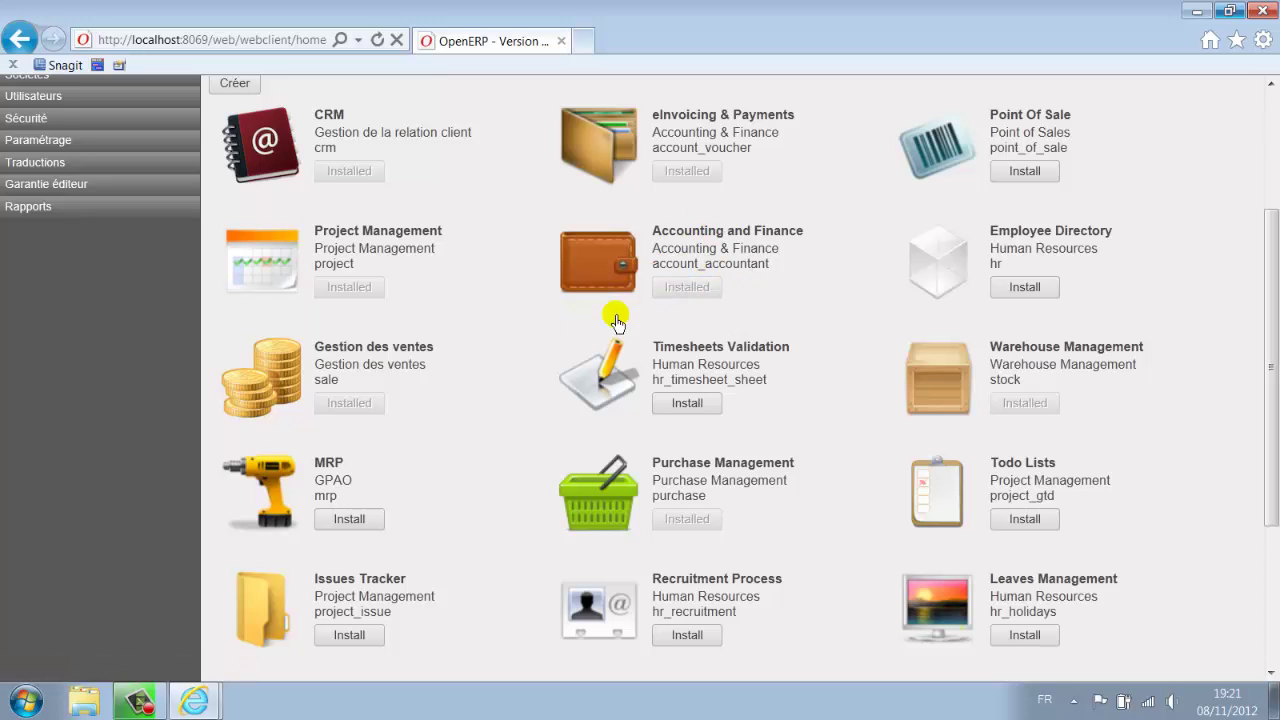
pyautogui.scroll(-2, 541, 416)
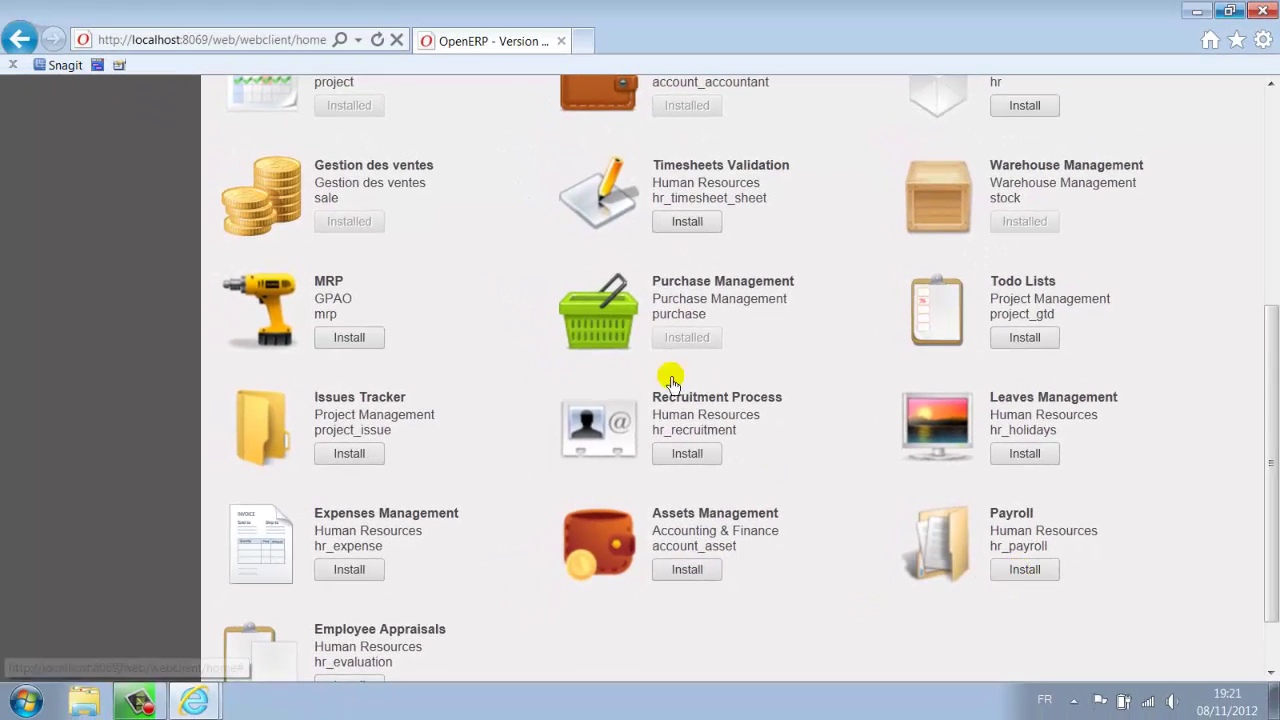
pyautogui.click(765, 398)
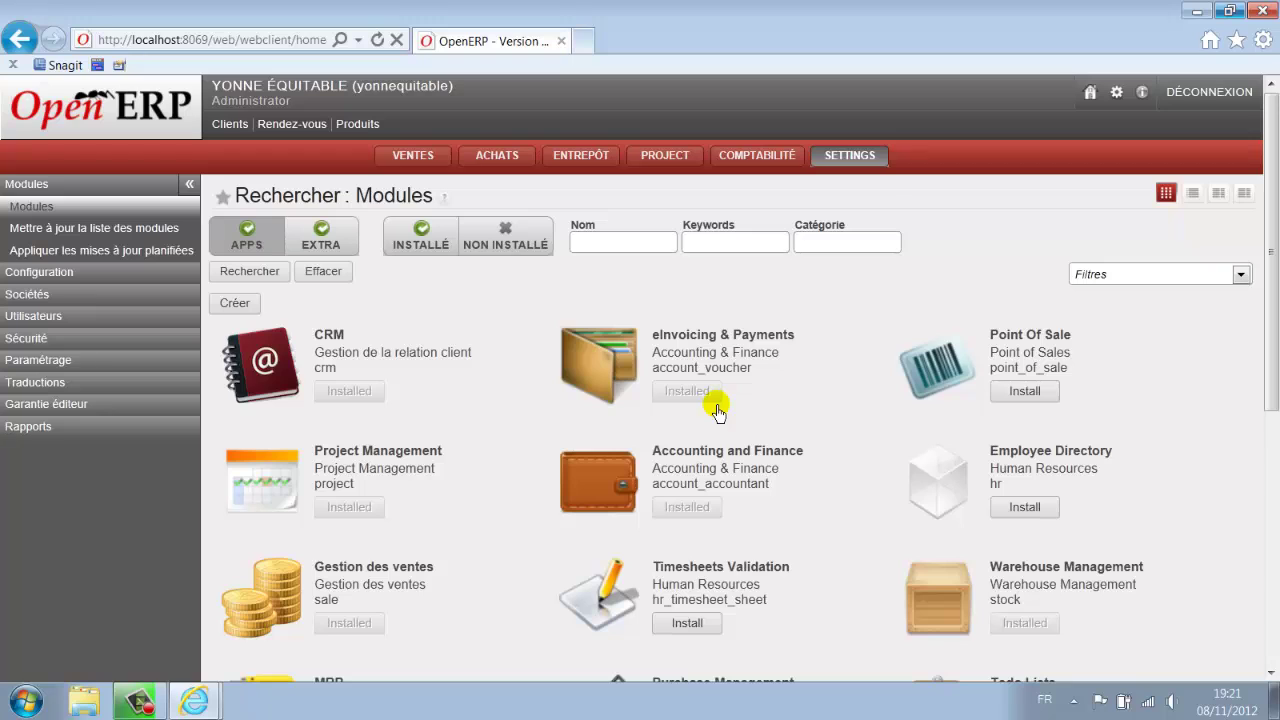
pyautogui.click(30, 208)
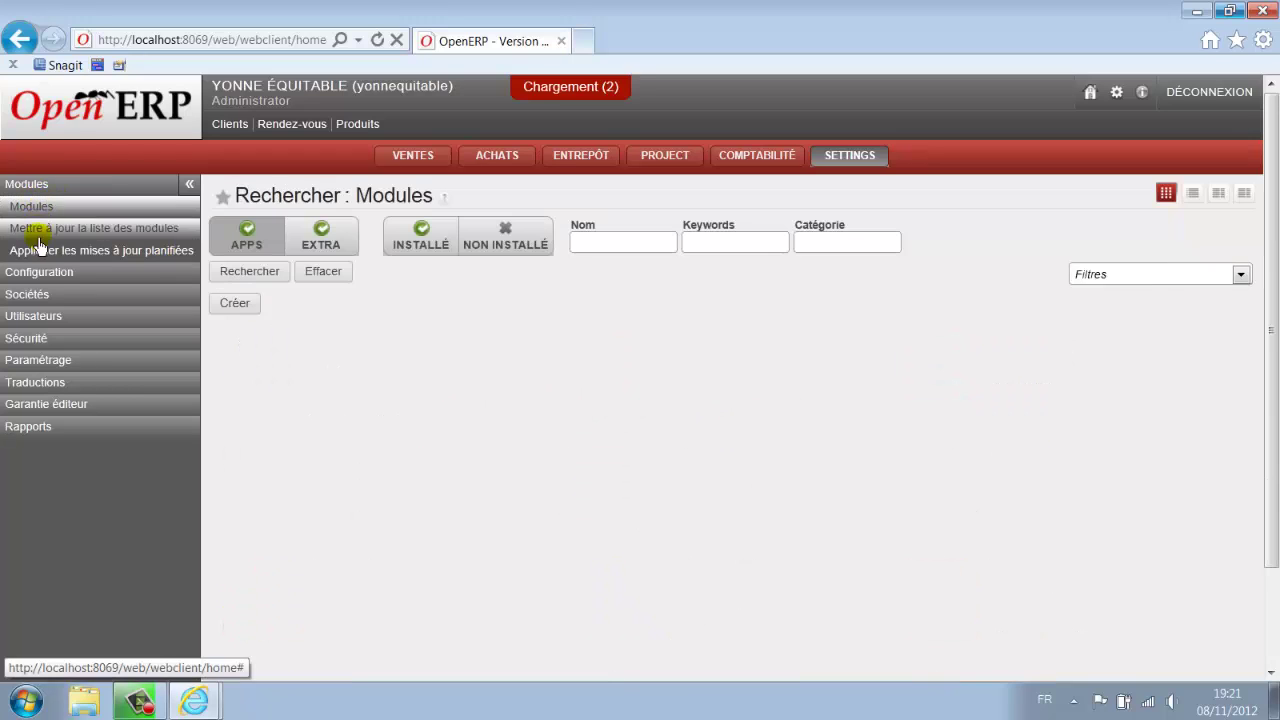
# Step: View the YONNE ÉQUITABLE company record from the Sociétés list, and return to the home page
pyautogui.click(30, 296)
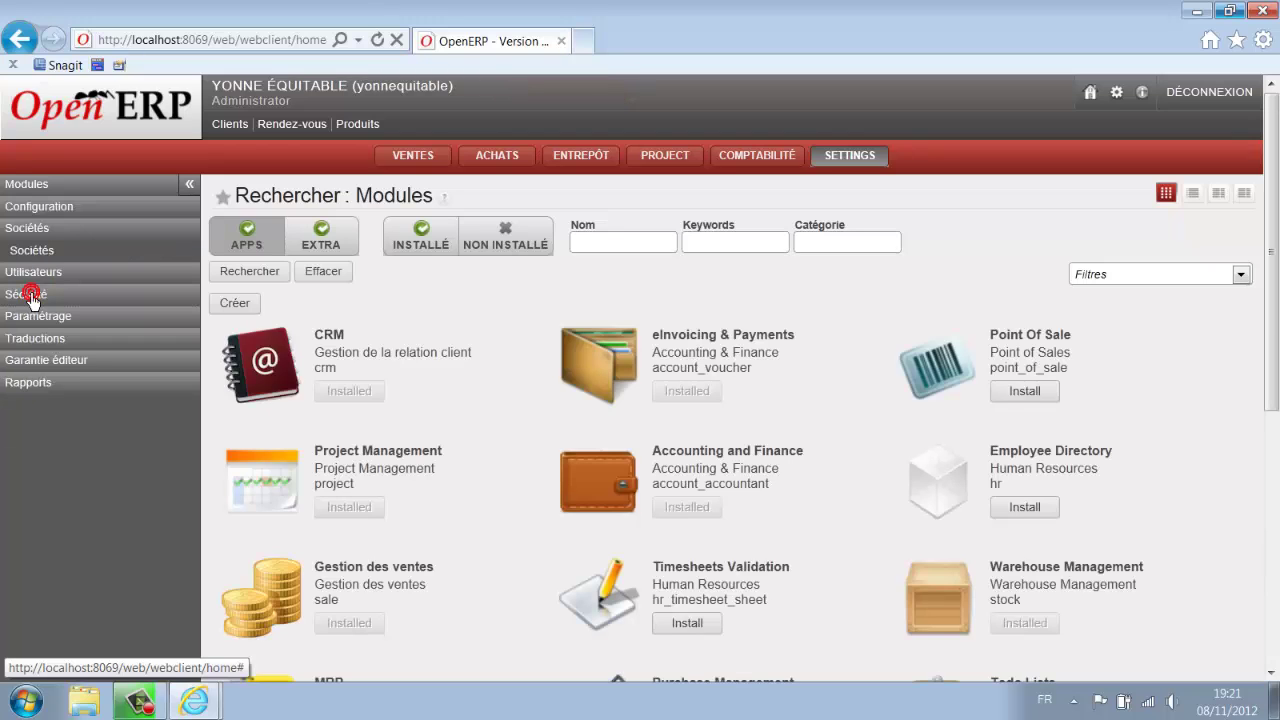
pyautogui.click(33, 250)
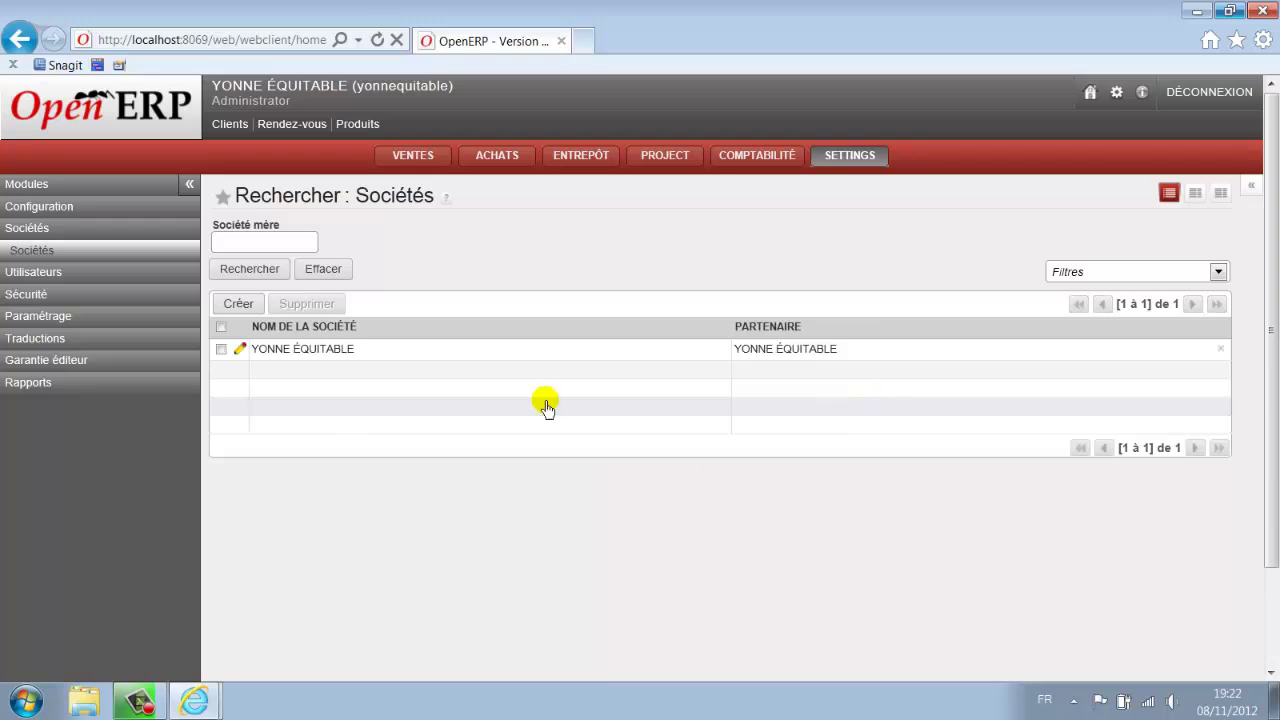
pyautogui.click(305, 352)
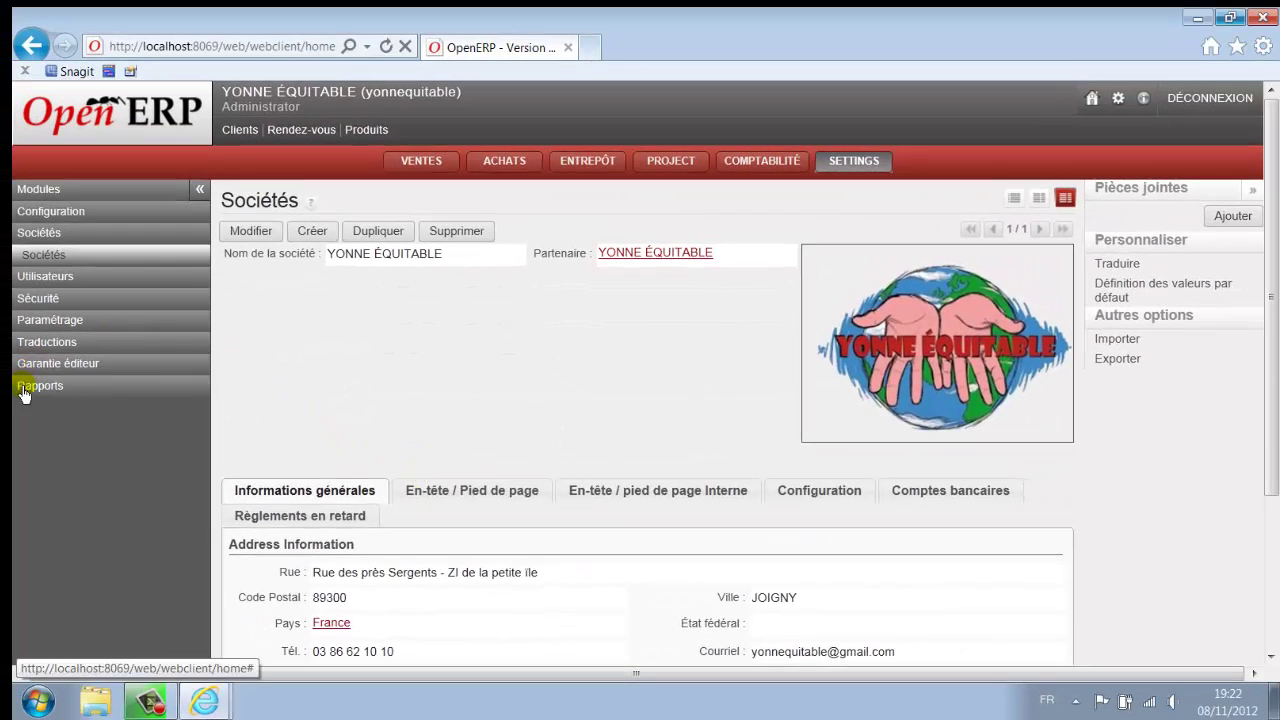
pyautogui.click(1092, 100)
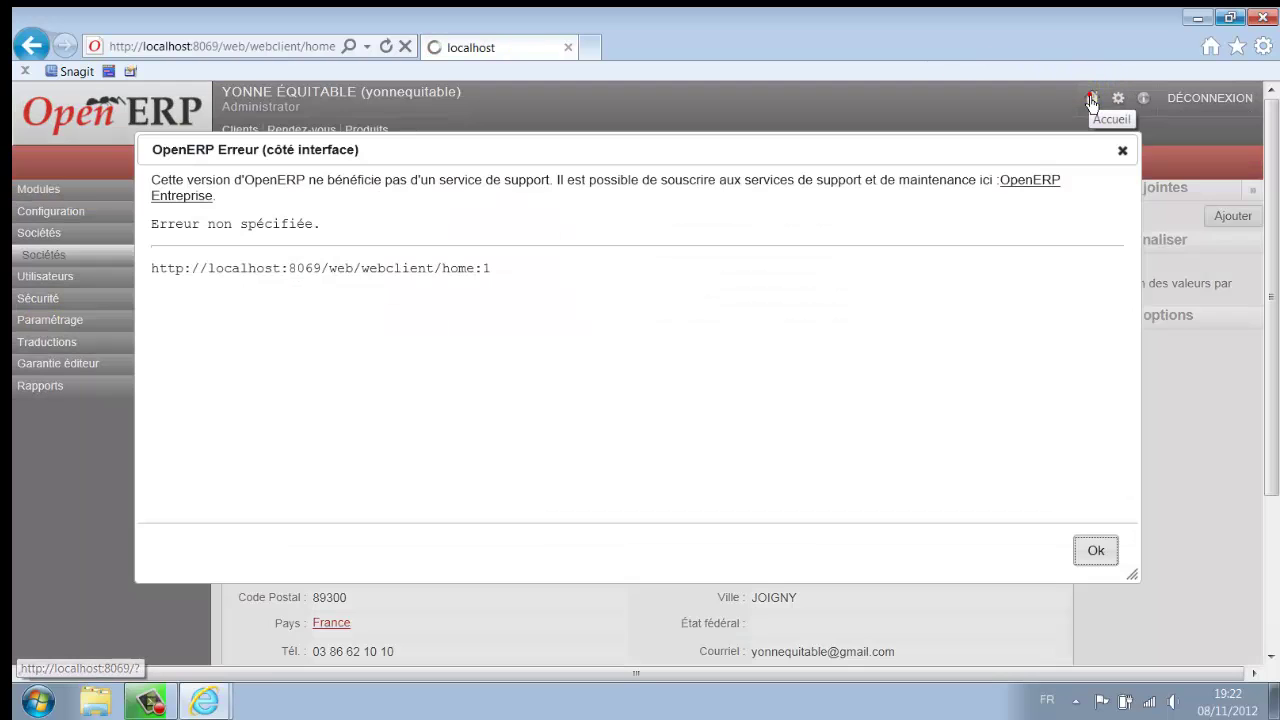